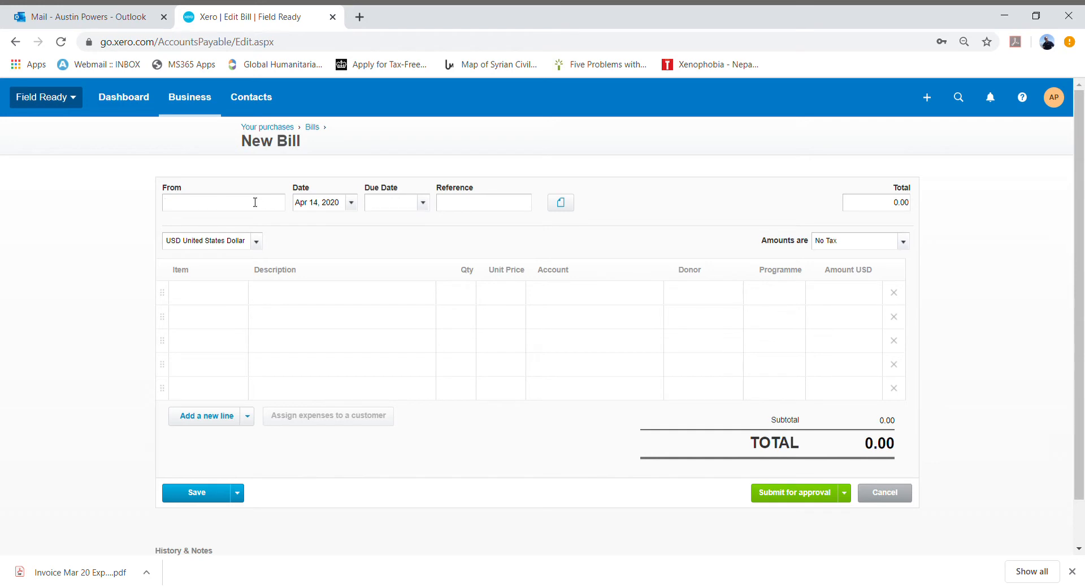
- Choose the claimant's existing contact as the bill's supplier in the From field
text(ustin)
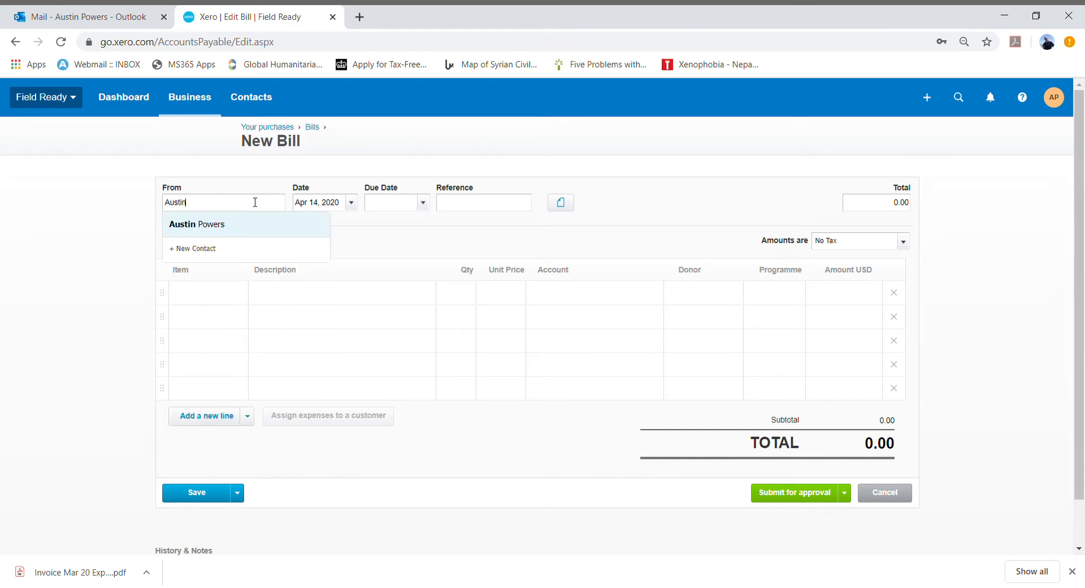
click(242, 225)
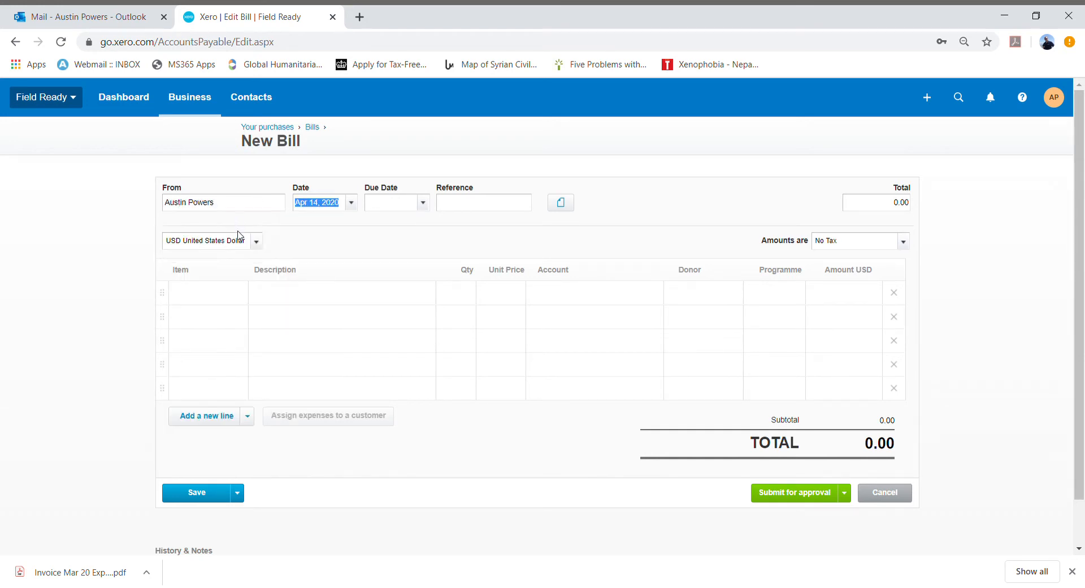
- Set the bill date to Mar 31, 2020 from the calendar
click(357, 208)
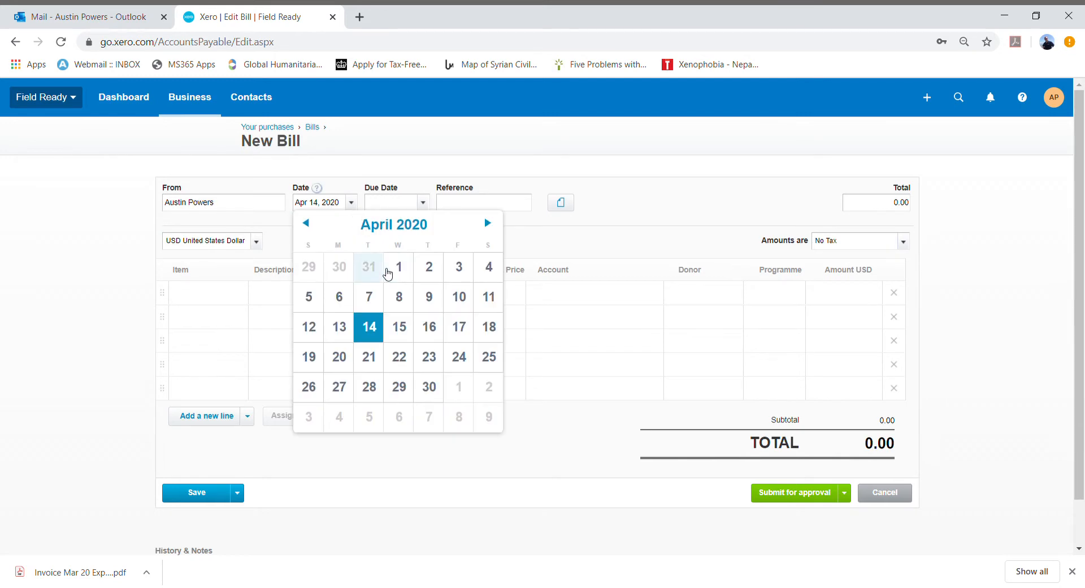
click(377, 270)
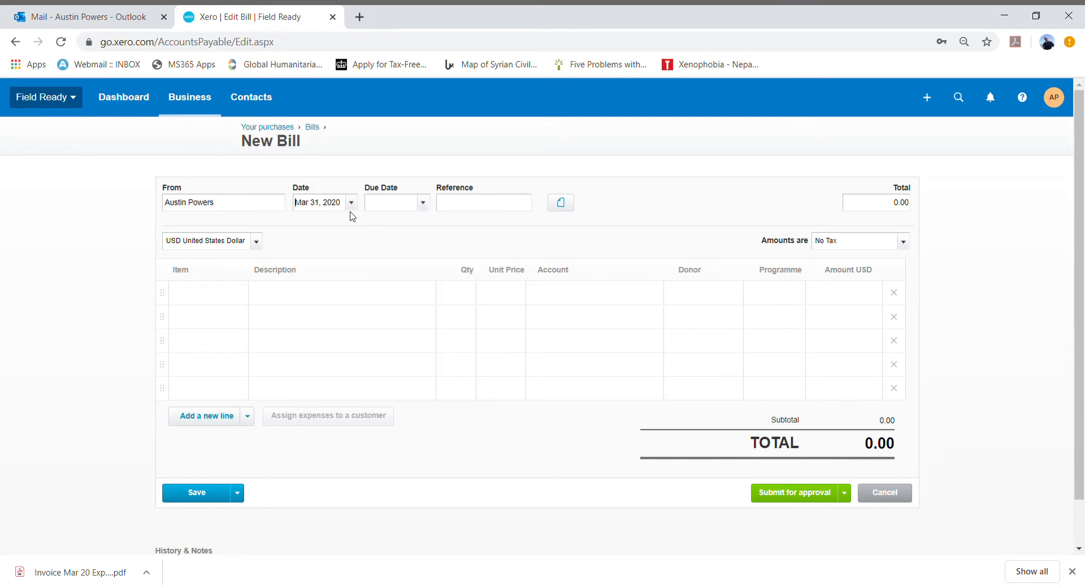
click(244, 201)
click(351, 207)
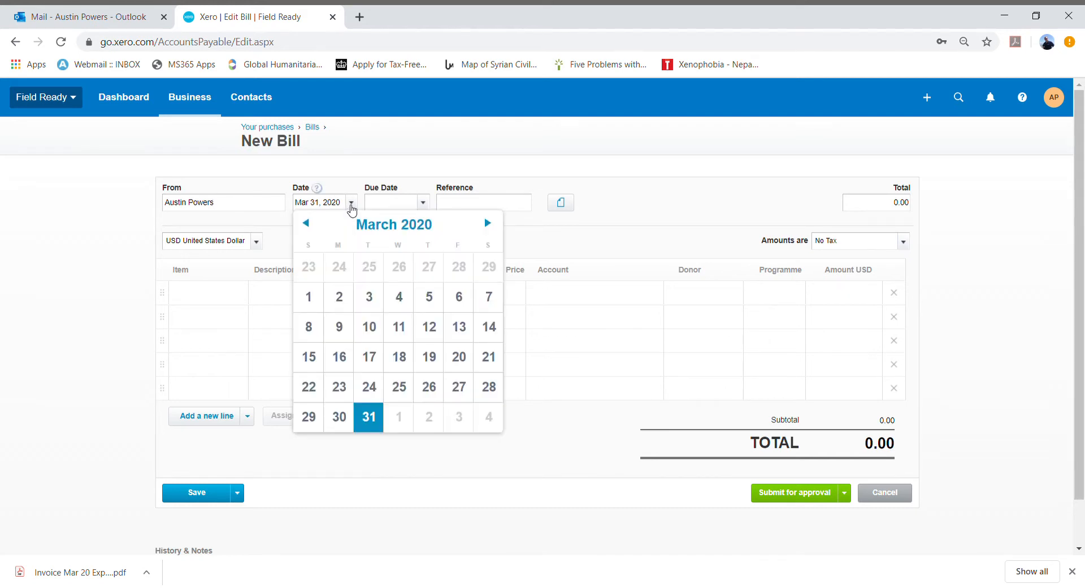
click(356, 204)
click(357, 203)
click(380, 428)
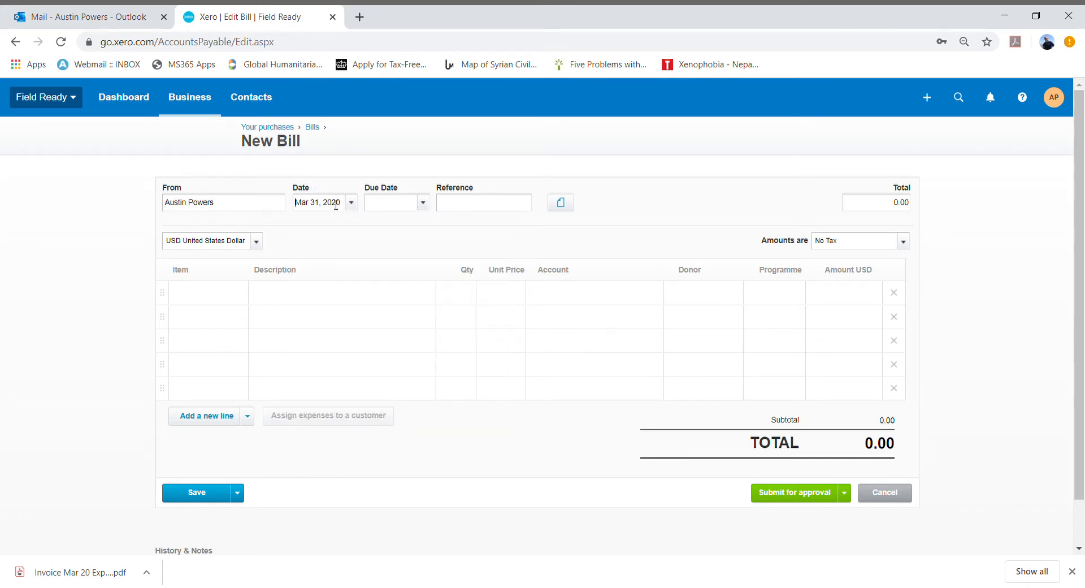
- Set the due date to Apr 25, 2020 and the reference to Mar 20 Expenses GBP
click(424, 203)
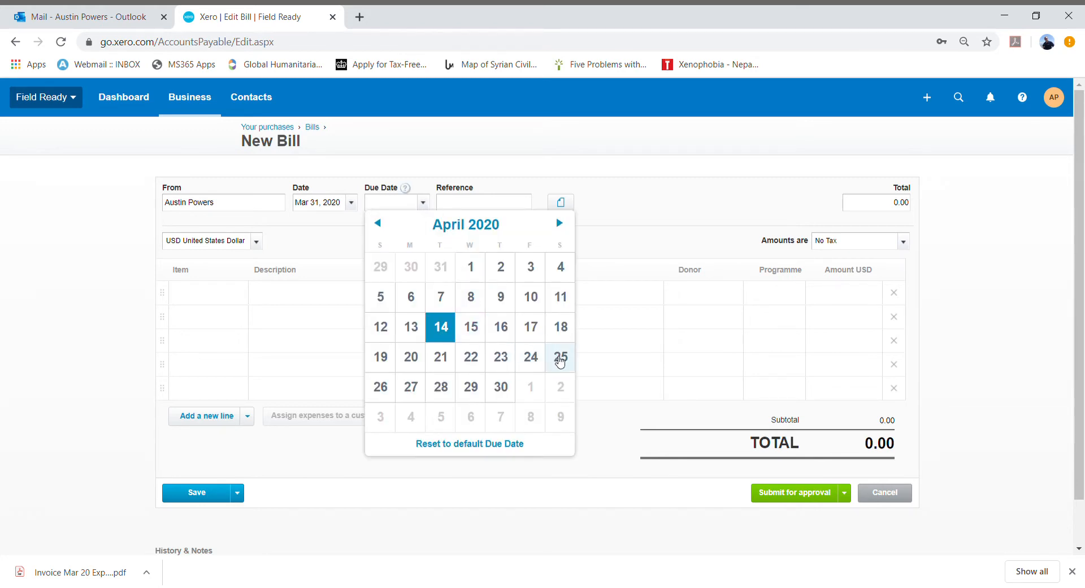
click(561, 359)
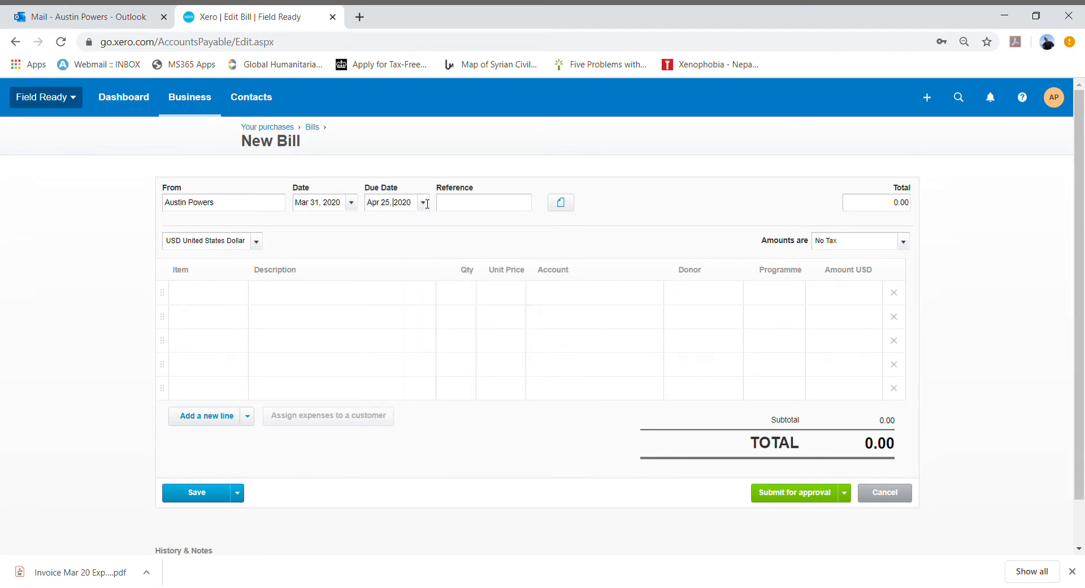
click(490, 207)
text(P)
- Change the bill currency to GBP British Pound
click(226, 241)
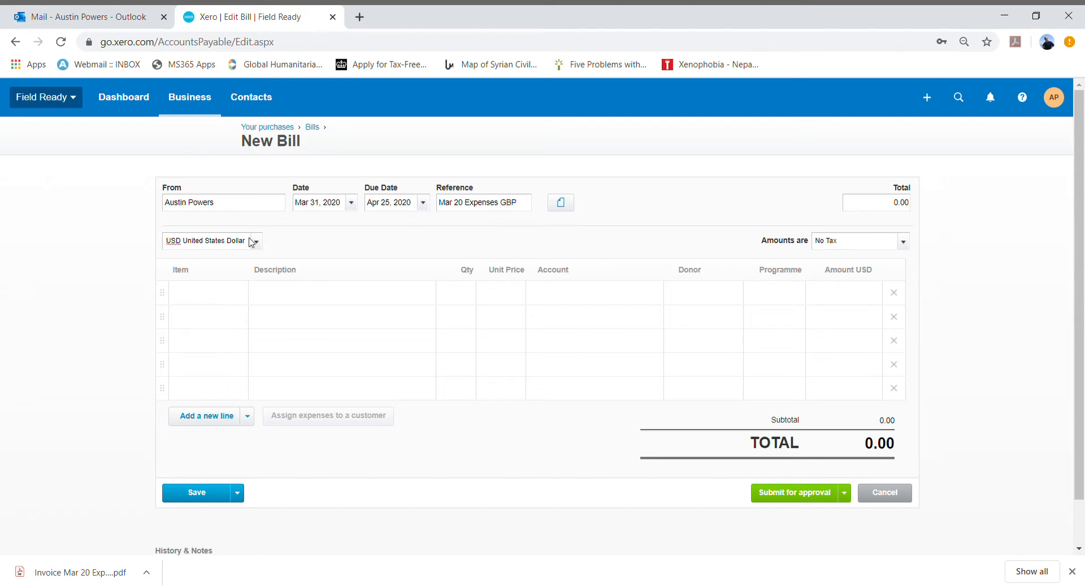
click(255, 241)
scroll(266, 283, down, 5)
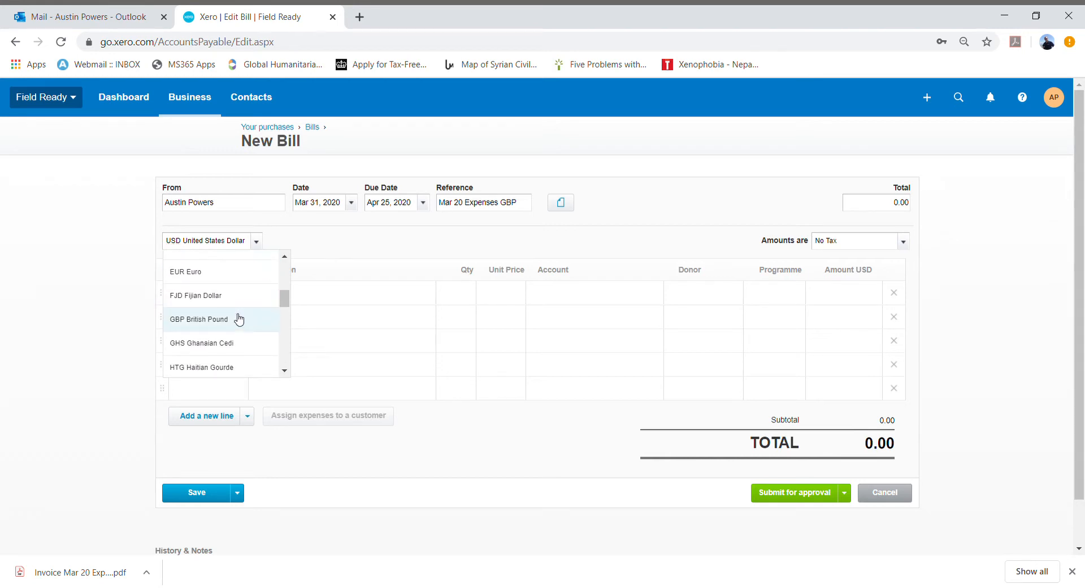
click(239, 319)
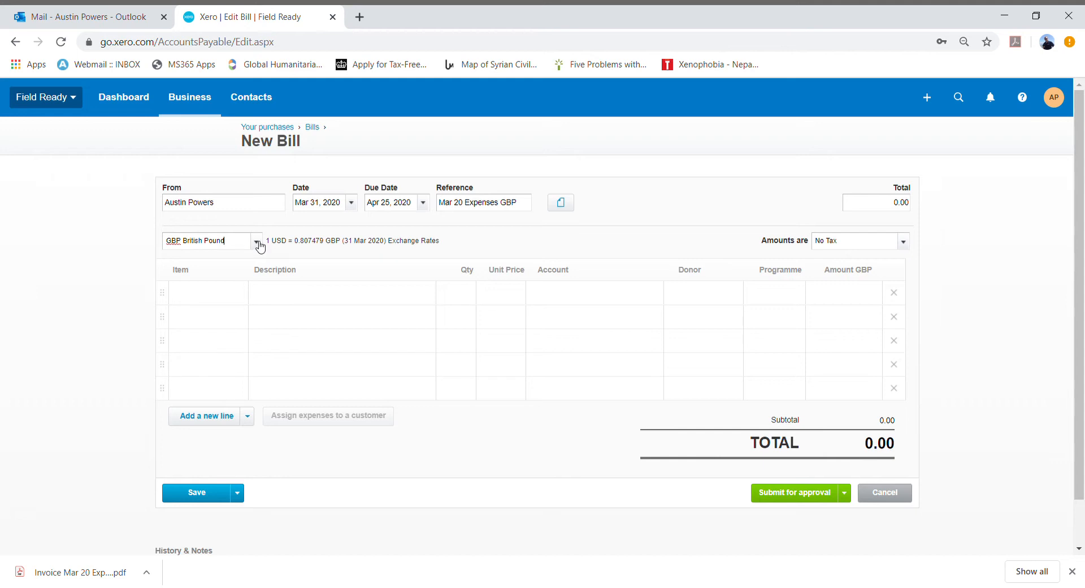
- Enter the first line's description as National Express Coach from home to airport for Nepal deployment 12 March 2020
click(374, 291)
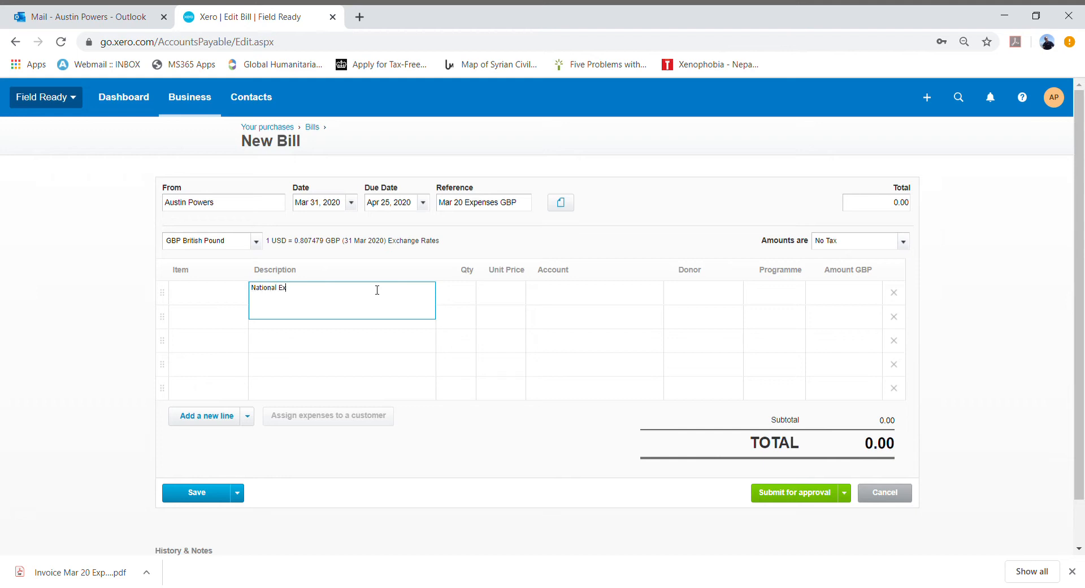
text(ss Coa)
text(ch from home to airport for Nepal deployment 12 March 2020)
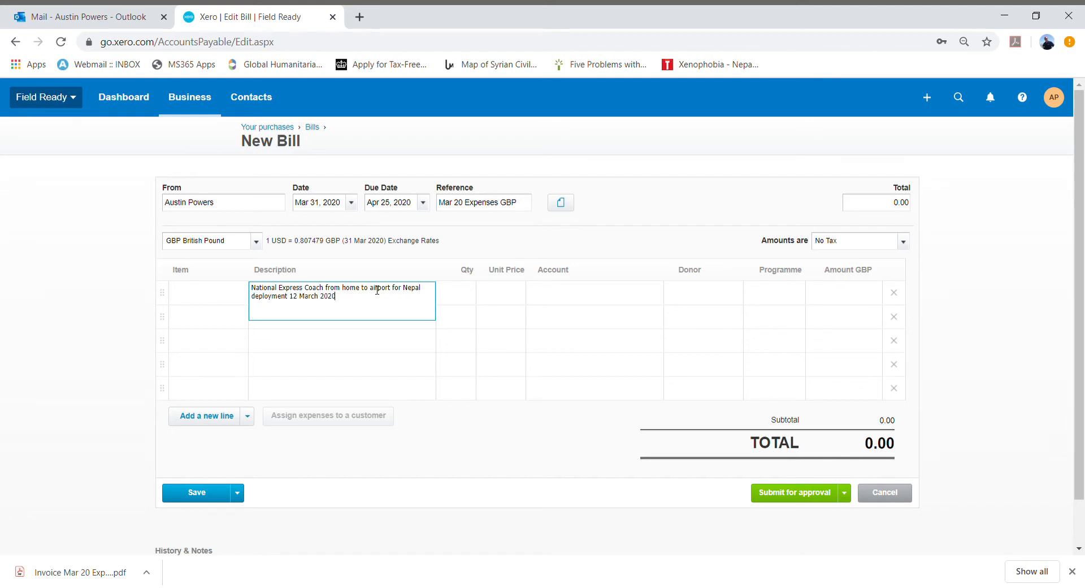
- Set the first line's unit price to 48.50
key(Tab)
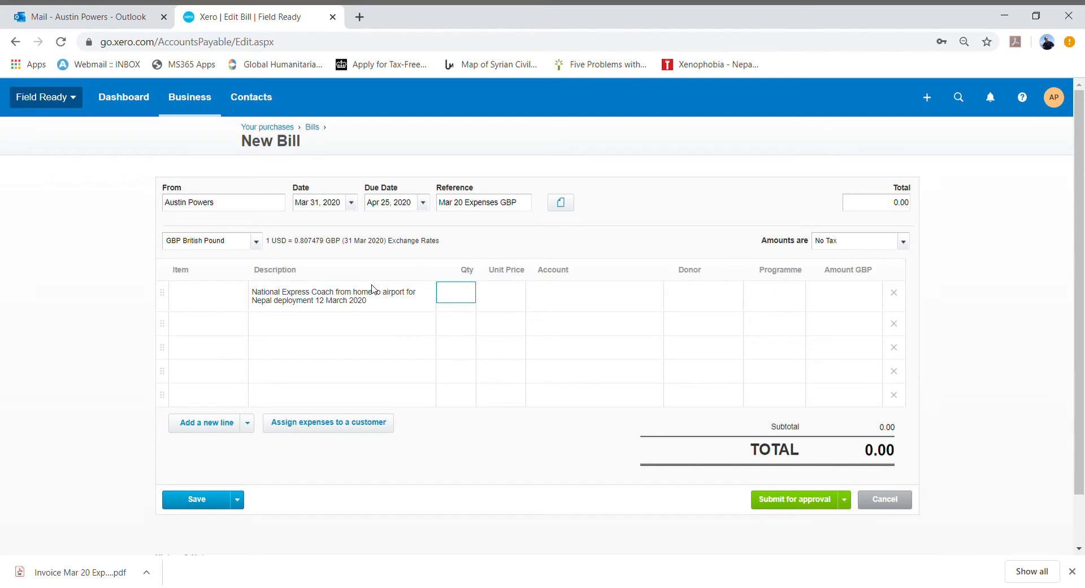
key(Tab)
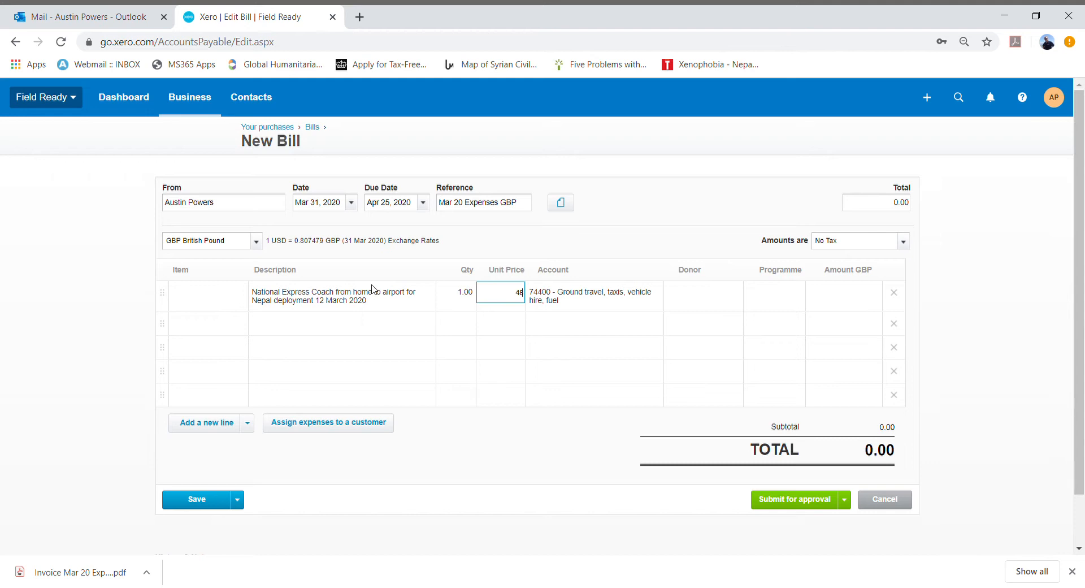
text(48.50)
key(Tab)
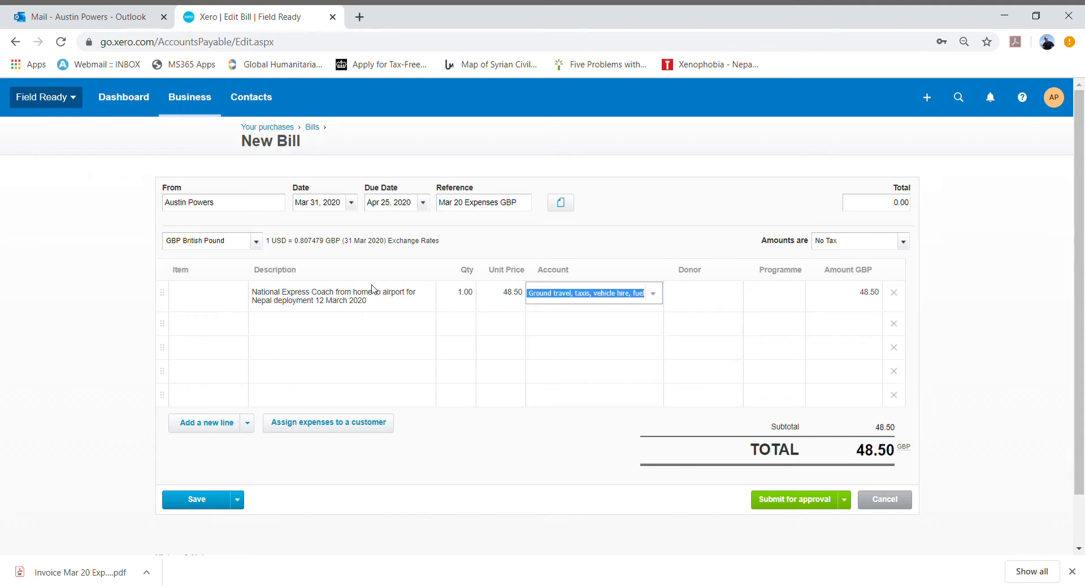
- Check the first line's account, 74400 - Ground travel, taxis, vehicle hire, fuel
click(581, 277)
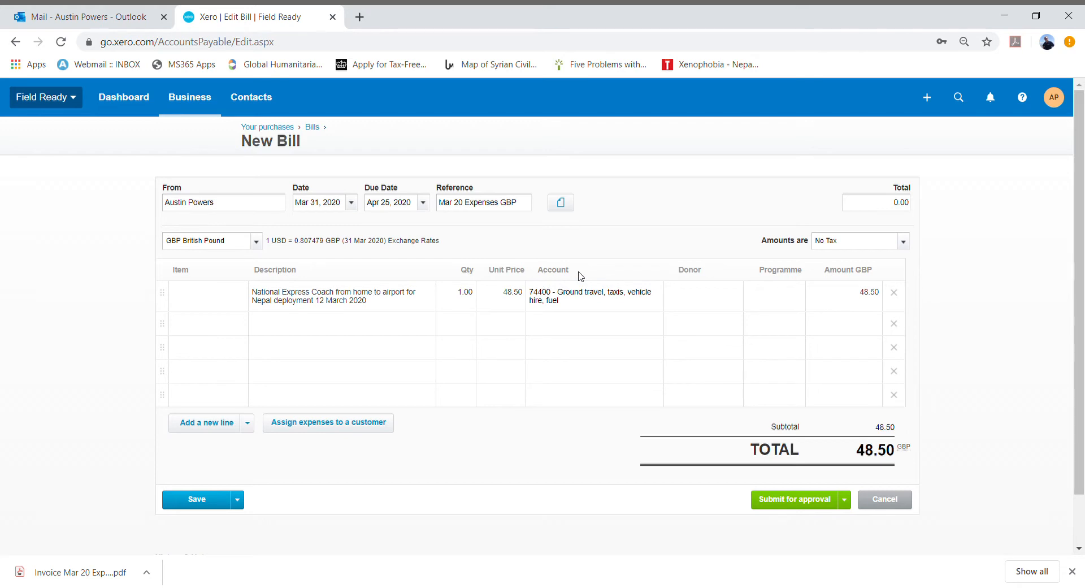
click(573, 309)
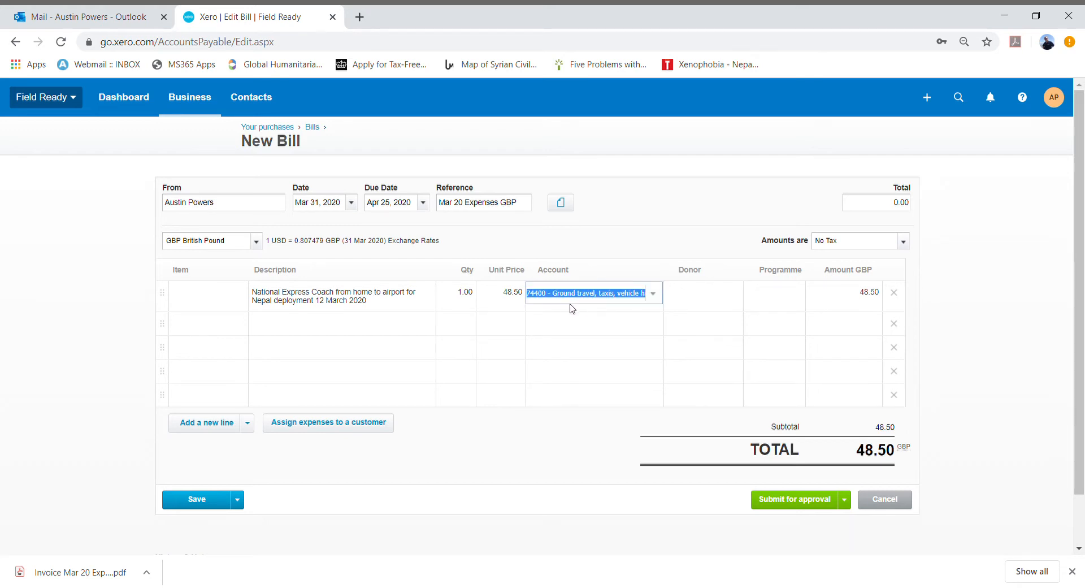
click(620, 303)
click(627, 331)
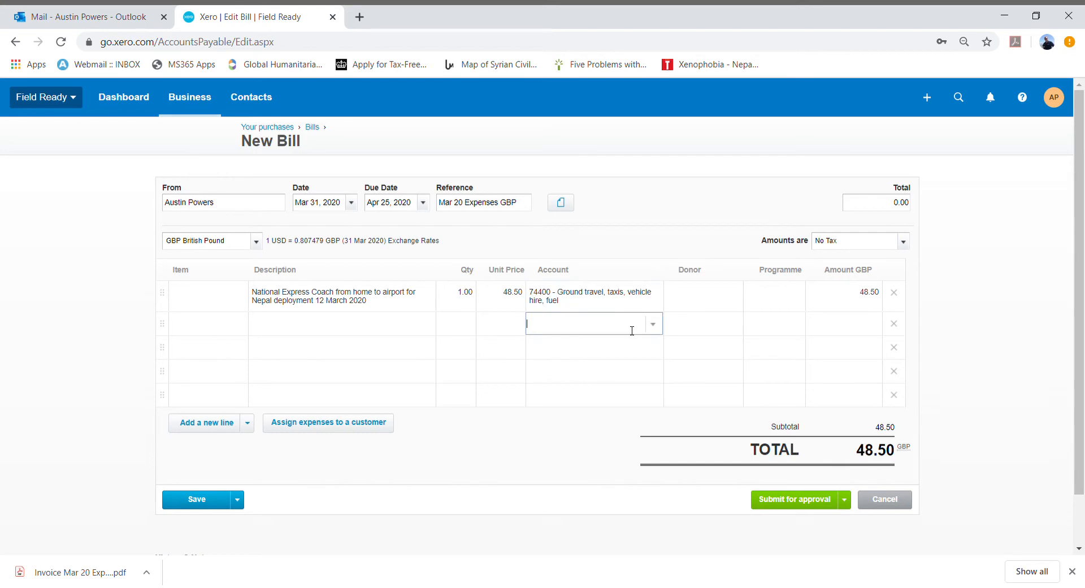
click(612, 303)
click(621, 252)
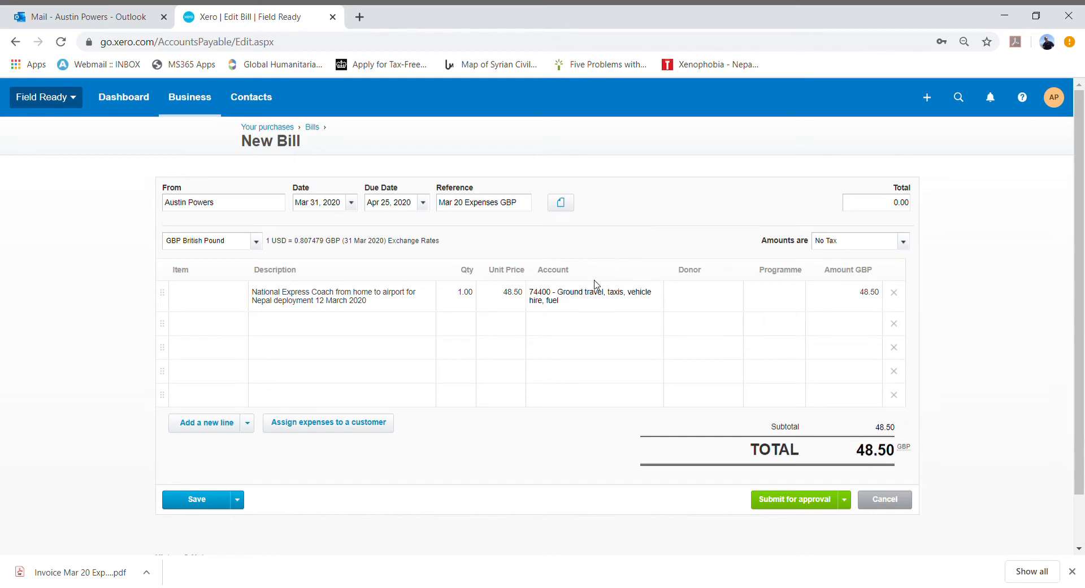
- Assign the first line's donor to Dassault Foundation
click(699, 297)
click(732, 293)
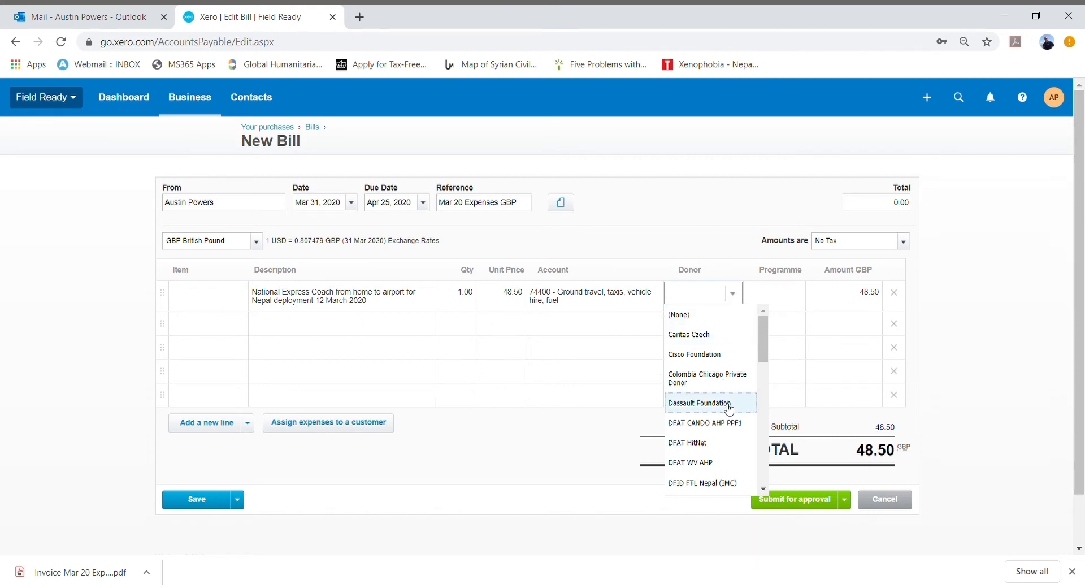
scroll(729, 408, down, 3)
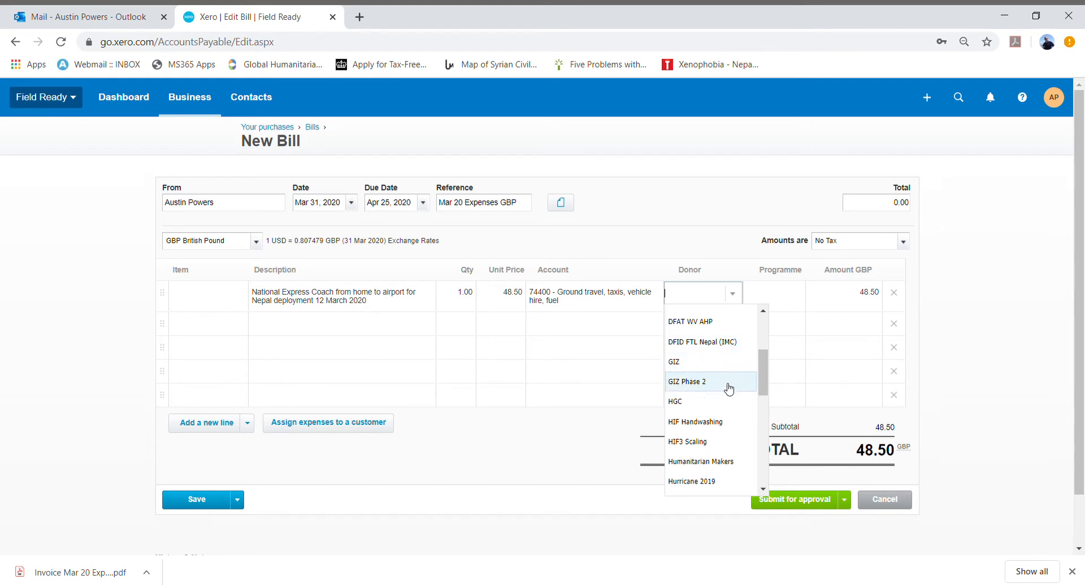
scroll(727, 383, up, 2)
scroll(729, 384, down, 4)
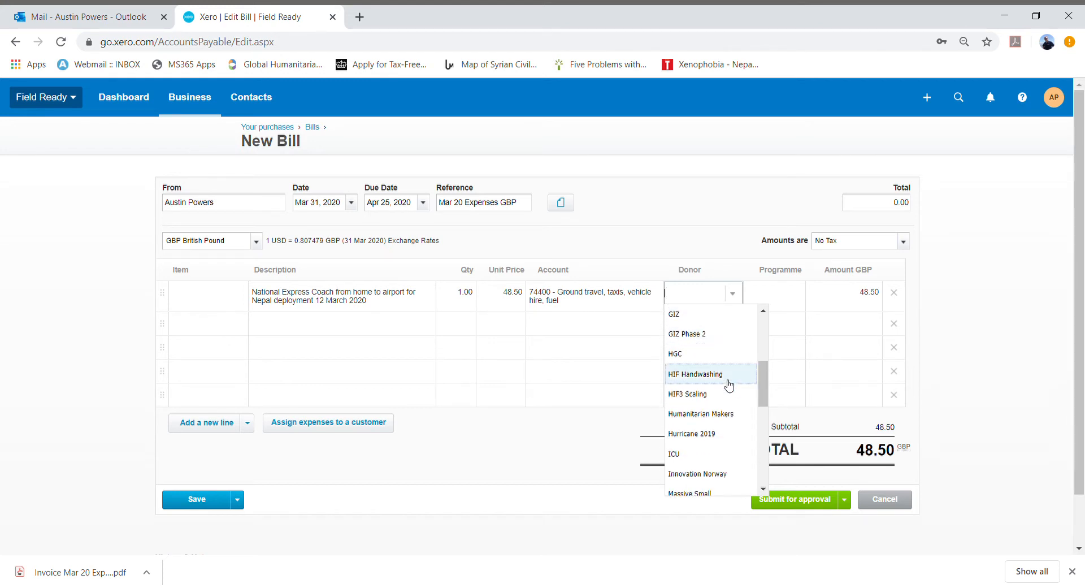
scroll(728, 380, up, 3)
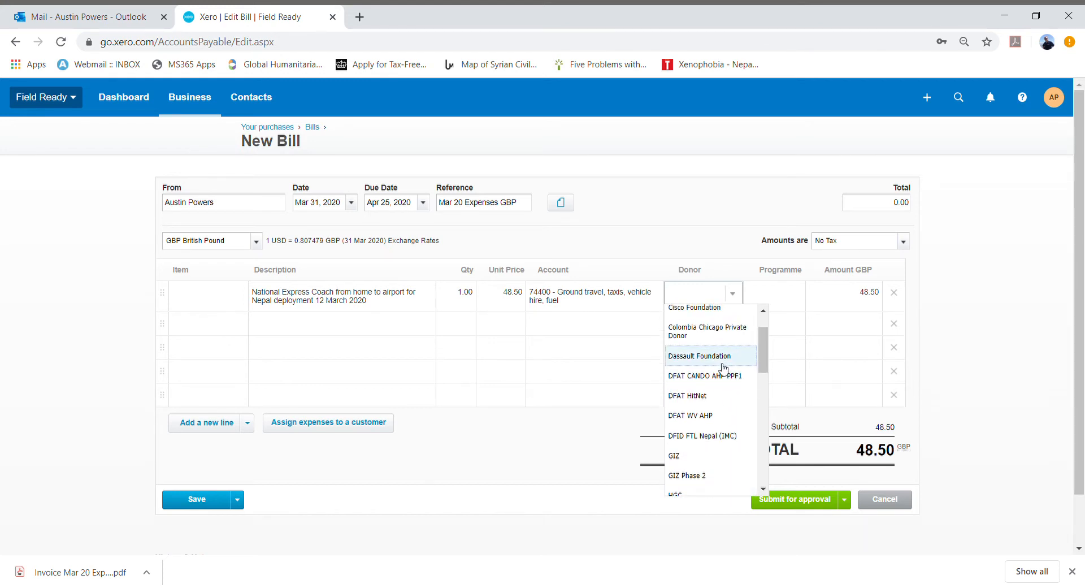
click(723, 367)
click(698, 249)
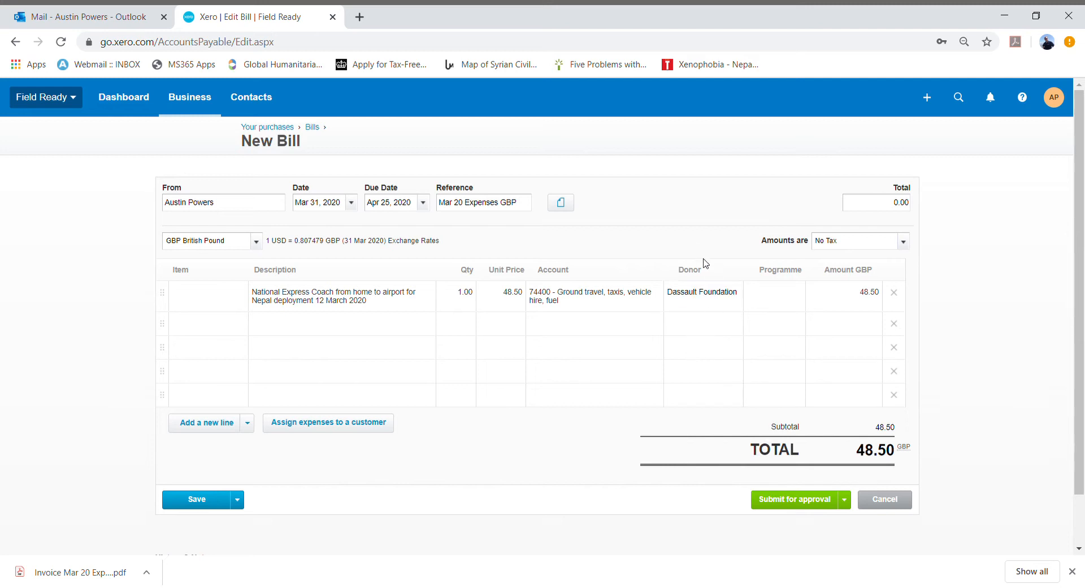
- Set the first line's programme to Nepal
click(770, 303)
click(798, 293)
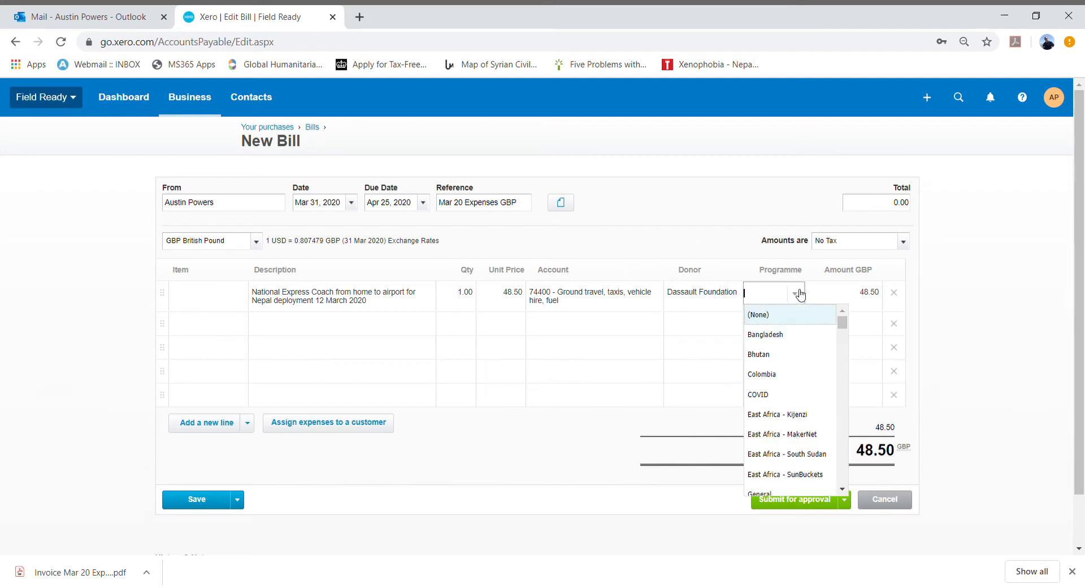
scroll(792, 453, down, 5)
scroll(793, 453, down, 6)
scroll(792, 453, down, 6)
scroll(790, 453, up, 4)
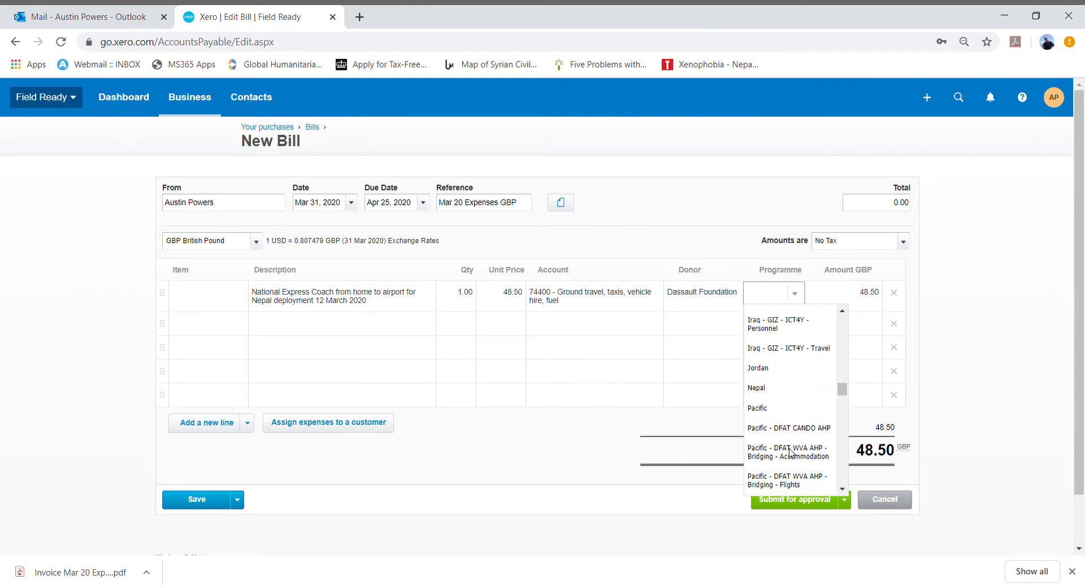
click(769, 388)
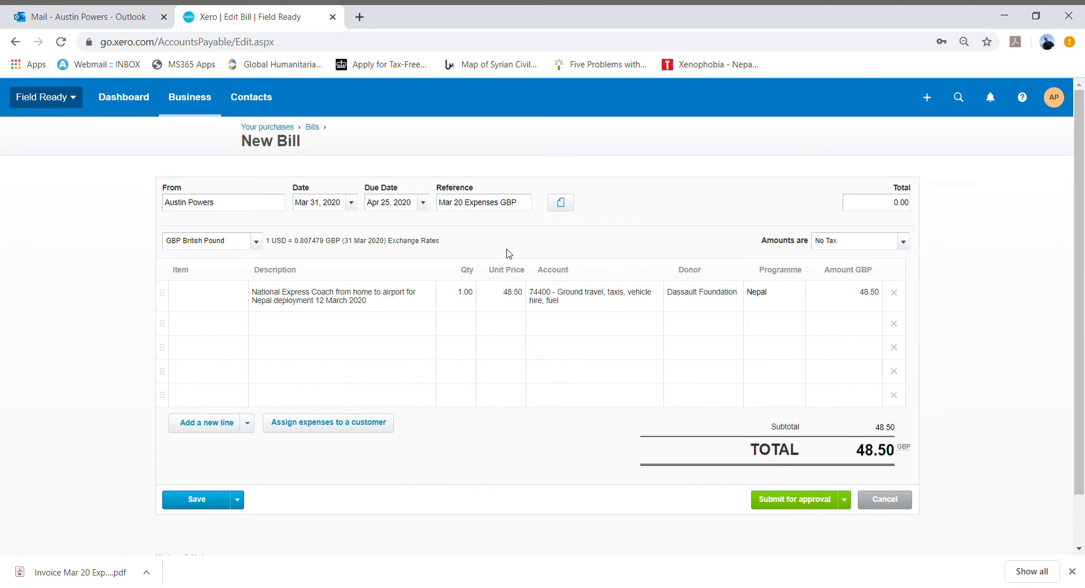
- Upload the file 1. 48.50 GBP National Express Travel Ticket March 2020.pdf as an attachment to the bill
click(571, 207)
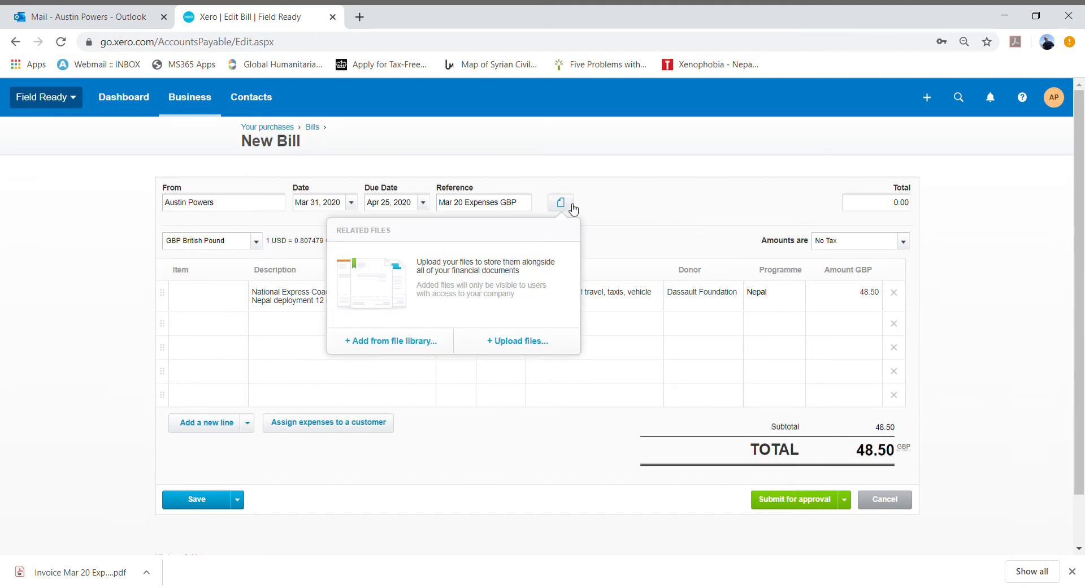
click(526, 339)
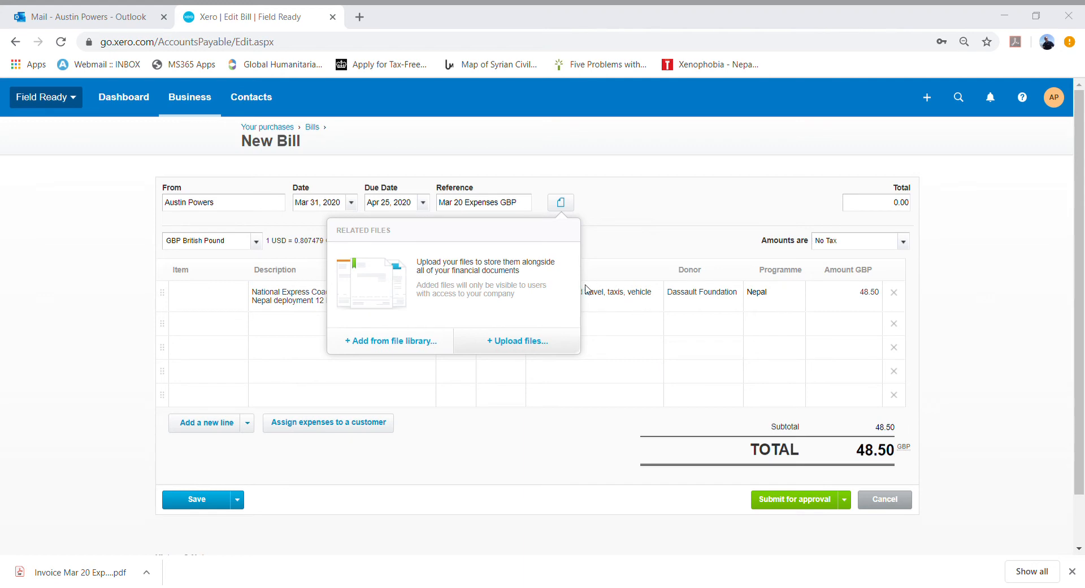
double_click(605, 236)
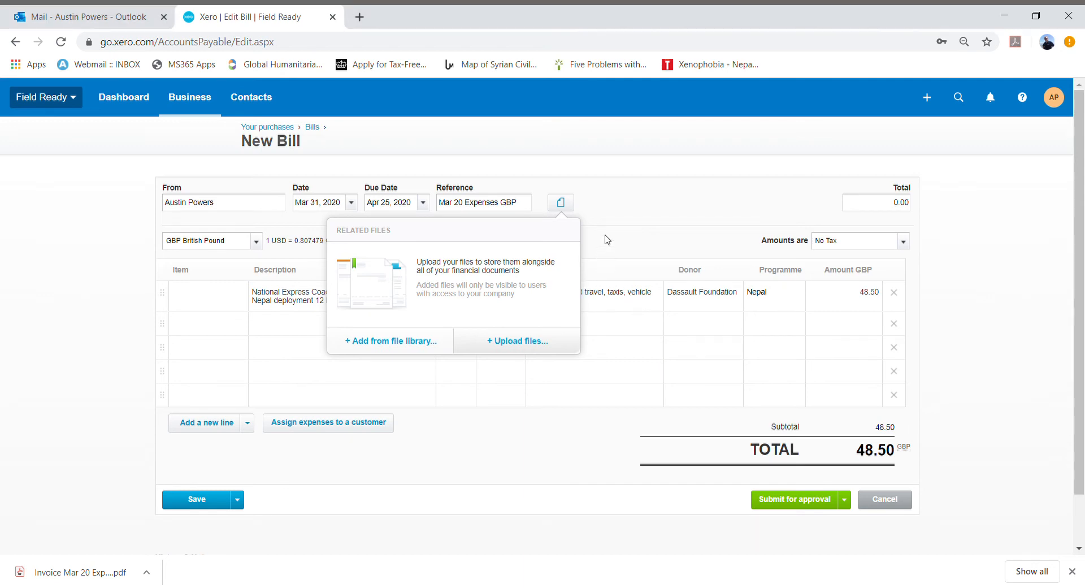
- Prefix the first line's description with 1. to match the attachment's number
click(272, 294)
text(1.)
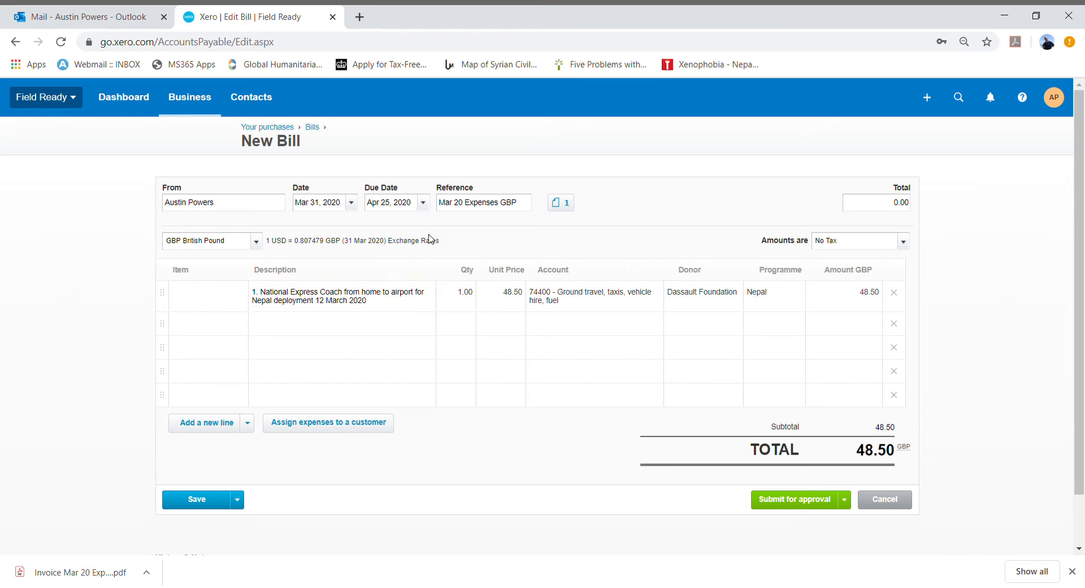
click(559, 202)
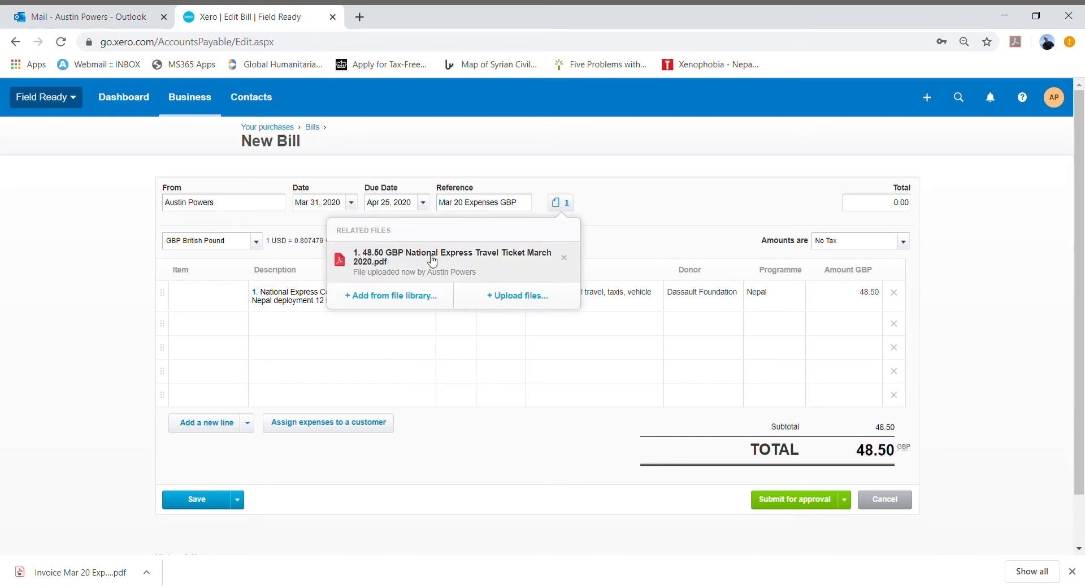
click(310, 296)
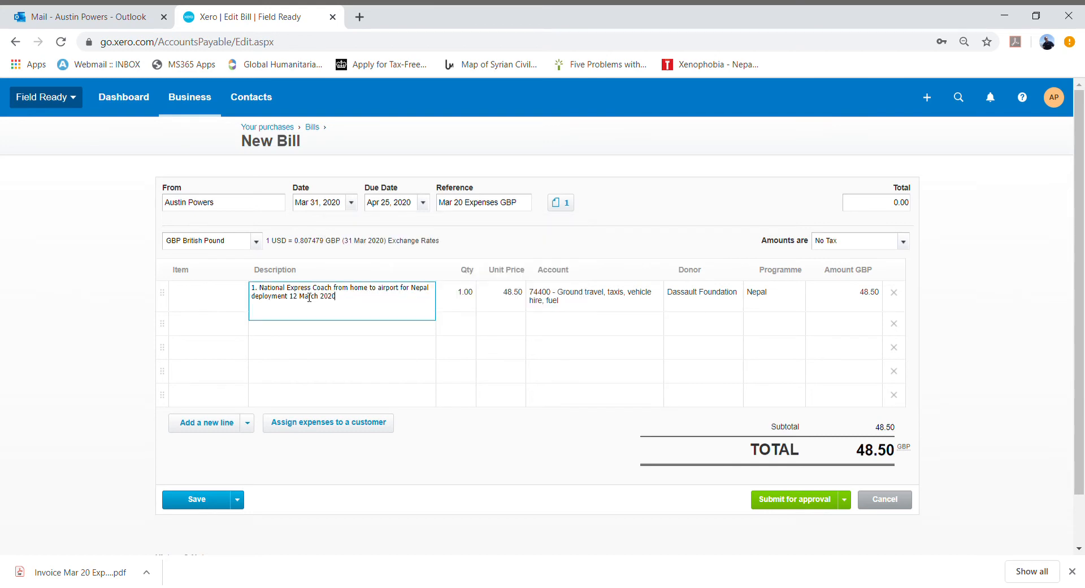
click(504, 296)
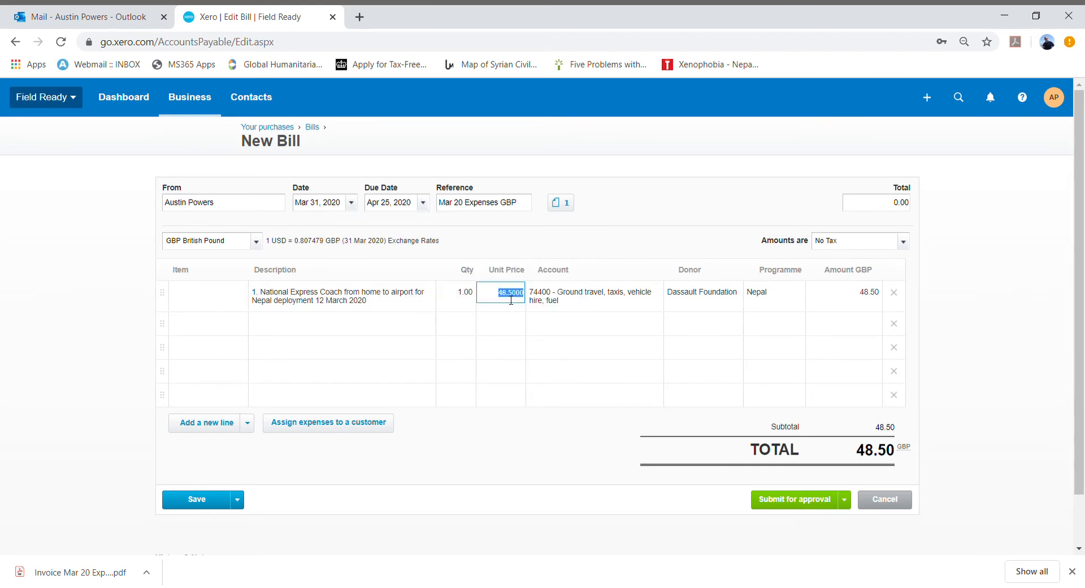
- Open the attached National Express ticket PDF and read through its pages before closing the preview
click(566, 205)
click(434, 259)
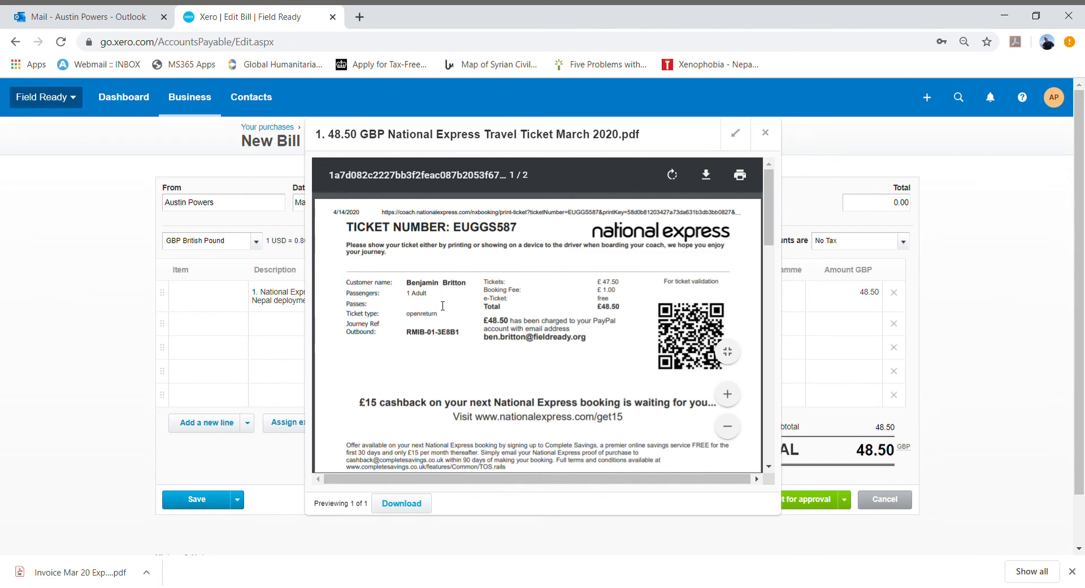
scroll(459, 324, down, 2)
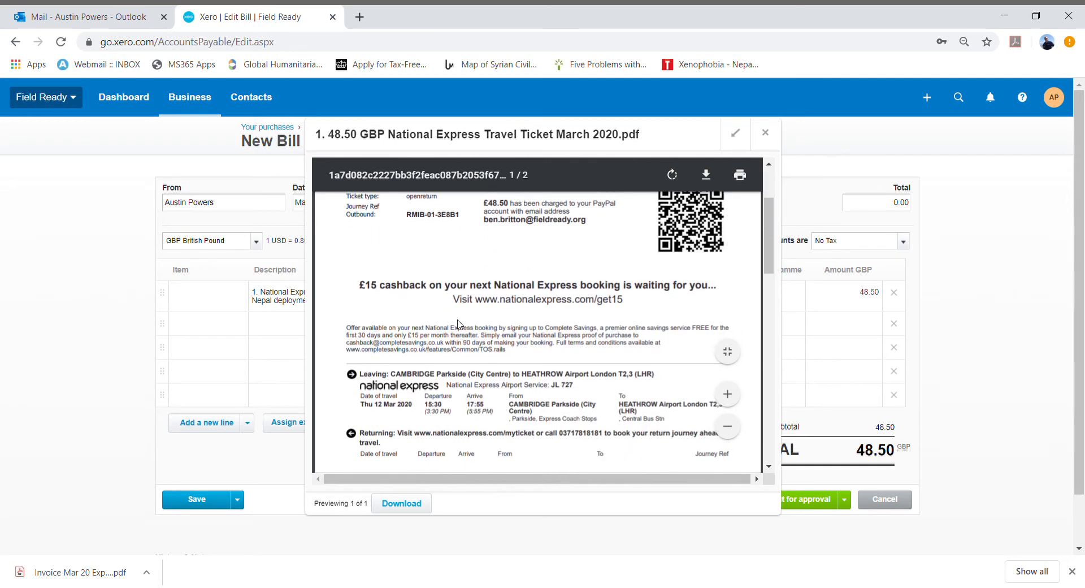
drag(413, 406, 363, 411)
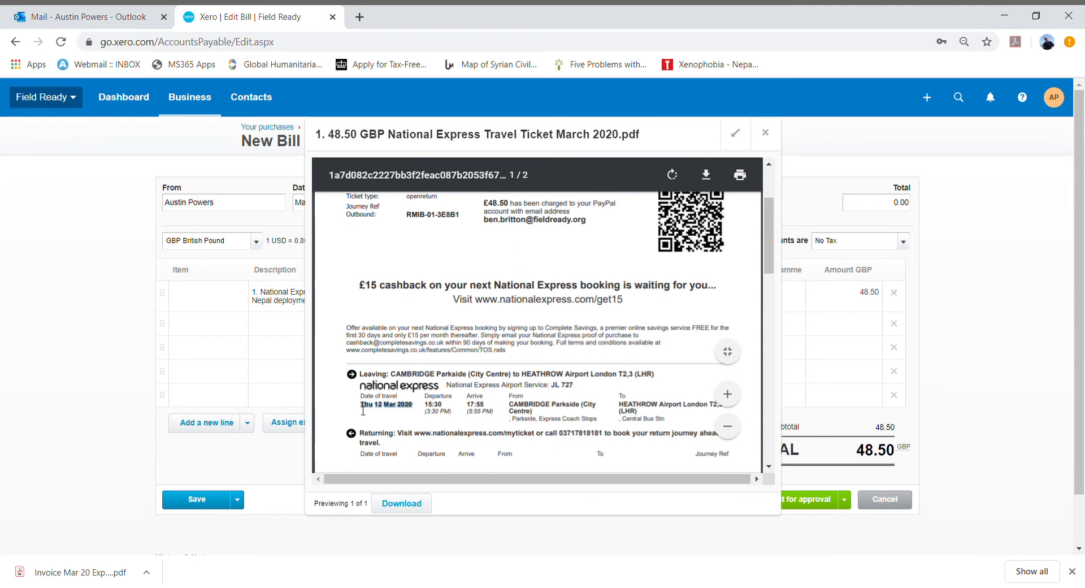
click(436, 411)
scroll(481, 395, down, 4)
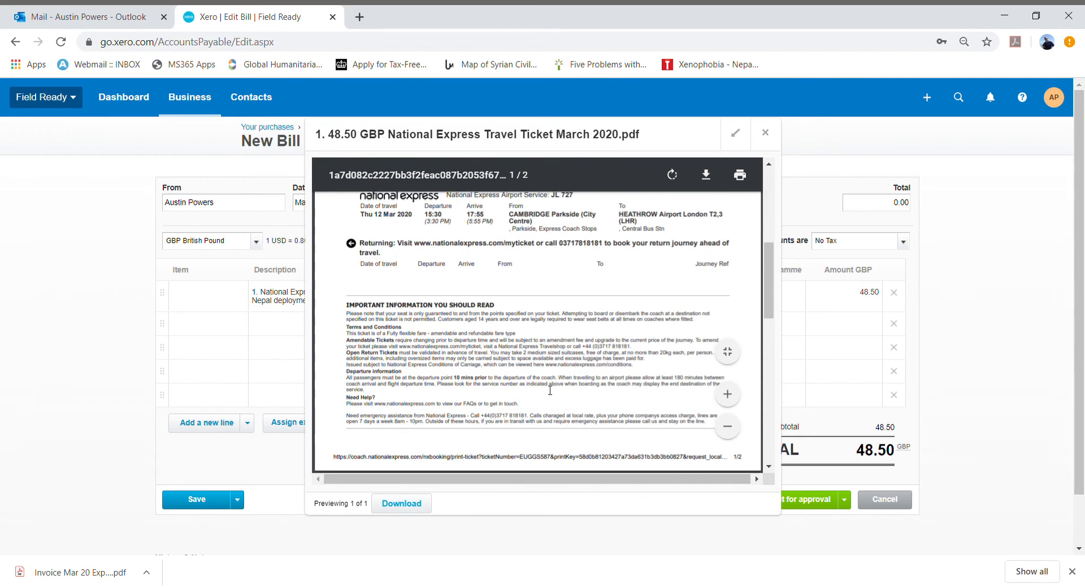
scroll(551, 392, up, 6)
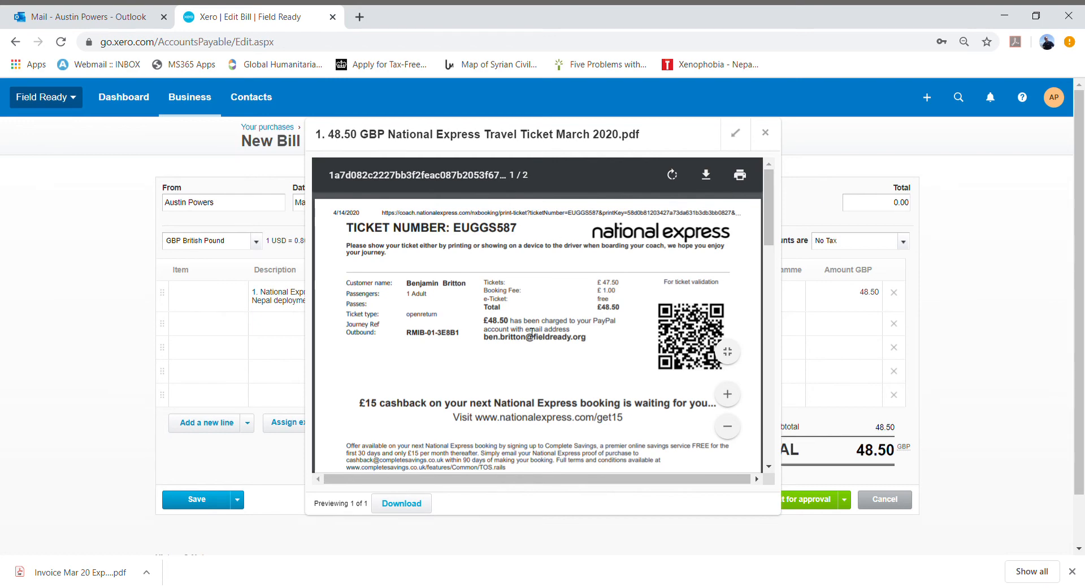
scroll(481, 260, down, 10)
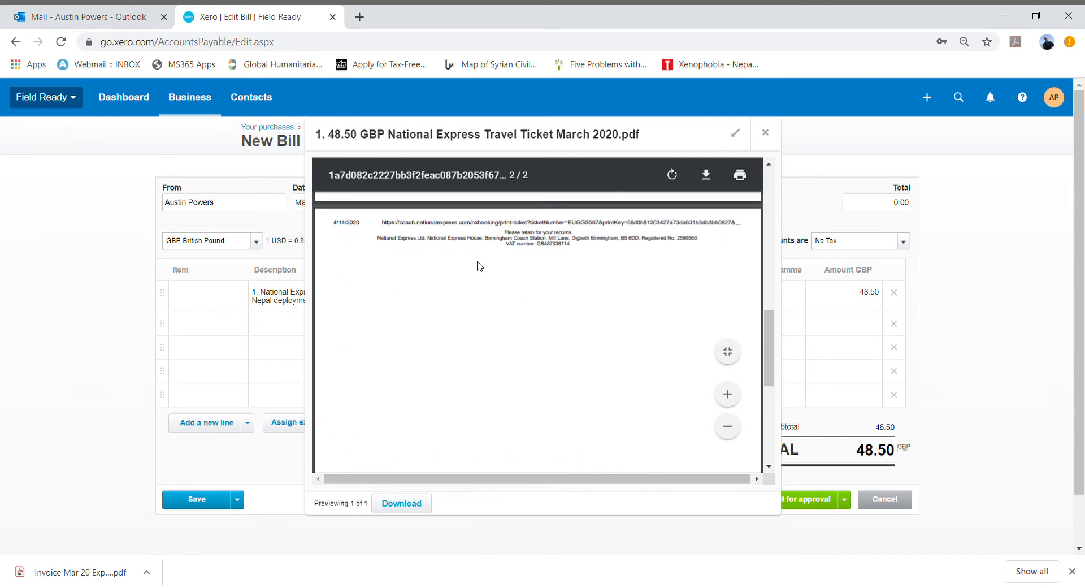
scroll(499, 256, up, 10)
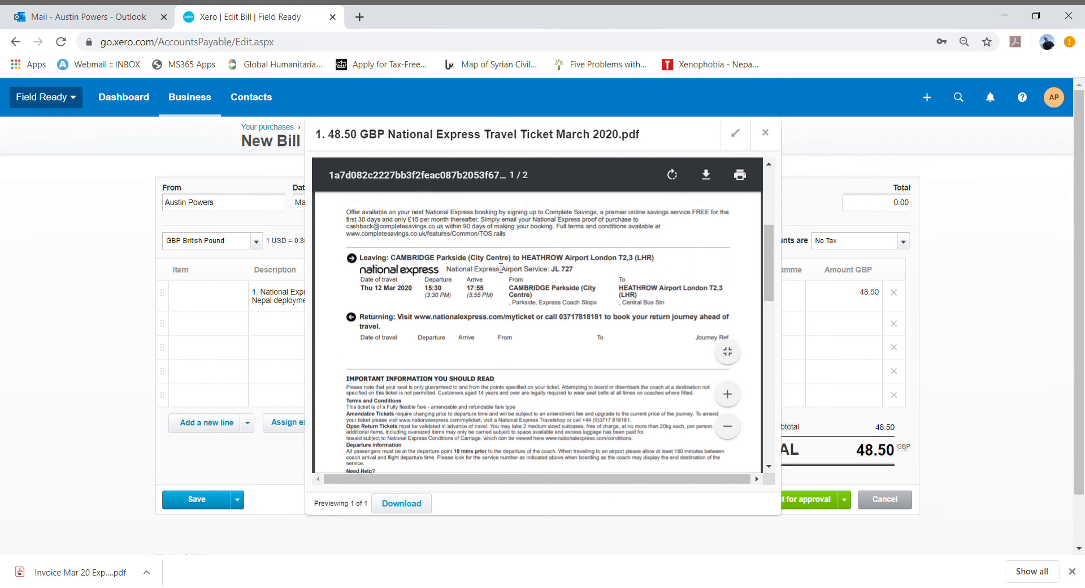
scroll(499, 268, up, 1)
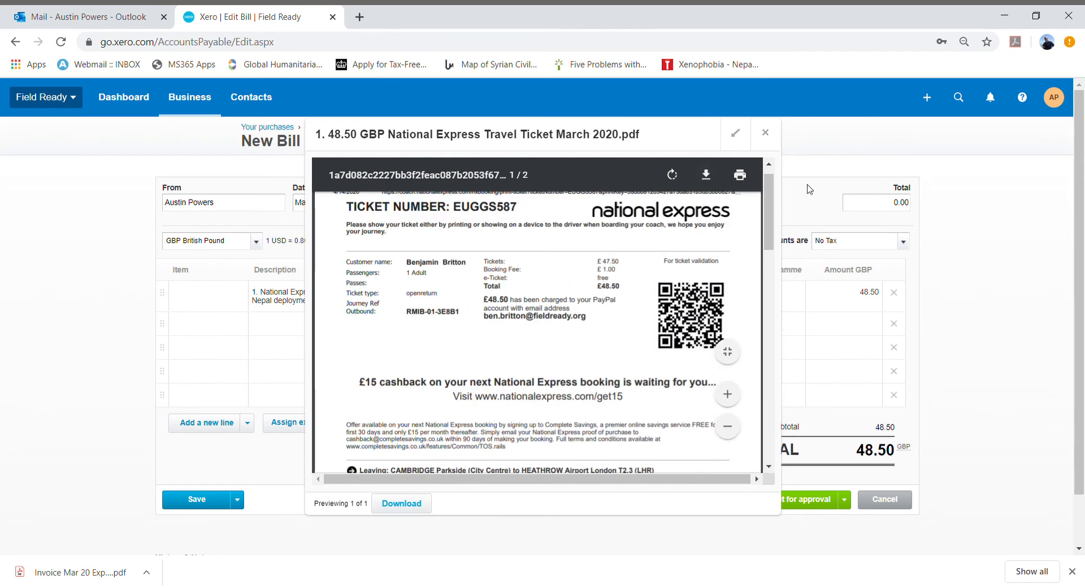
click(768, 133)
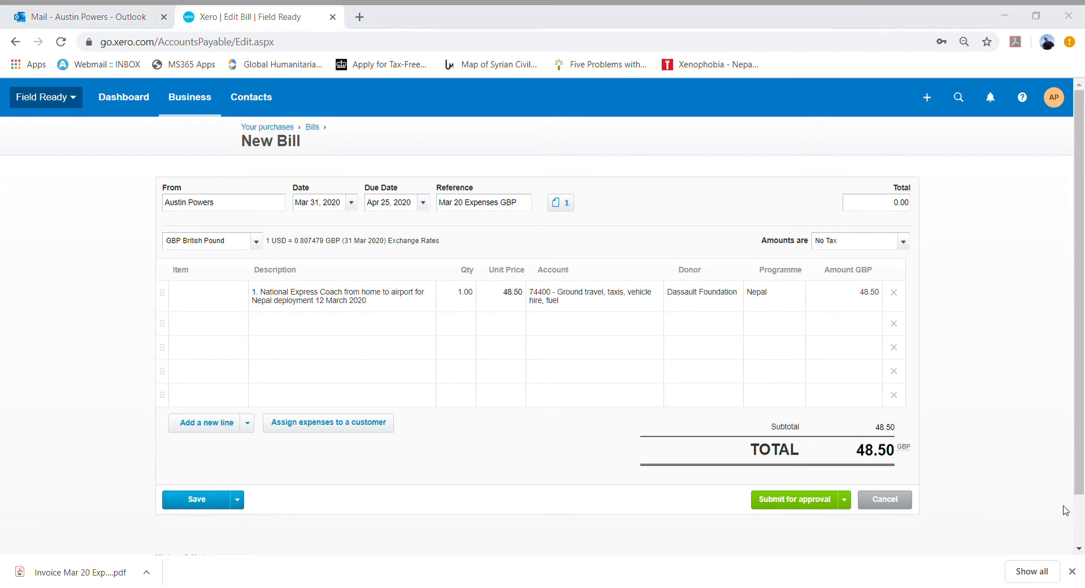
click(844, 500)
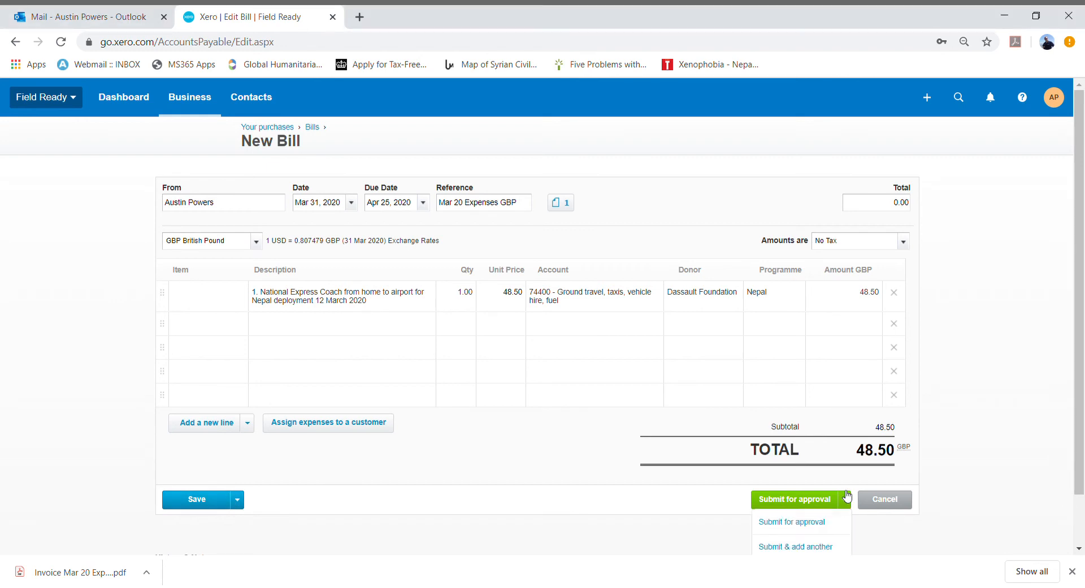
scroll(848, 501, down, 1)
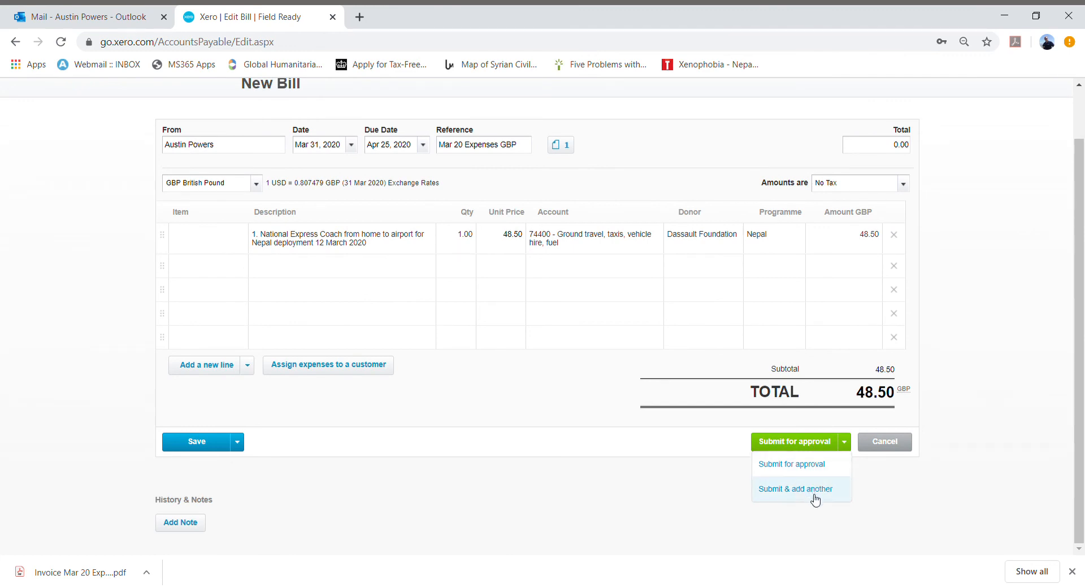
click(593, 417)
scroll(565, 396, up, 1)
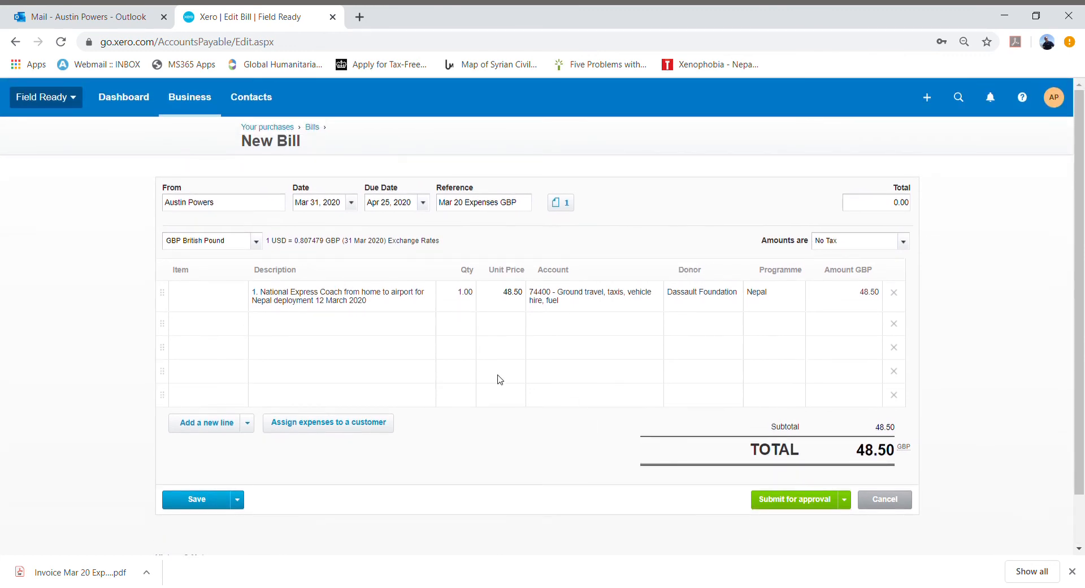
- Append the donor code (HGC) to the bill's reference
click(529, 205)
click(708, 254)
click(528, 207)
text(IZ))
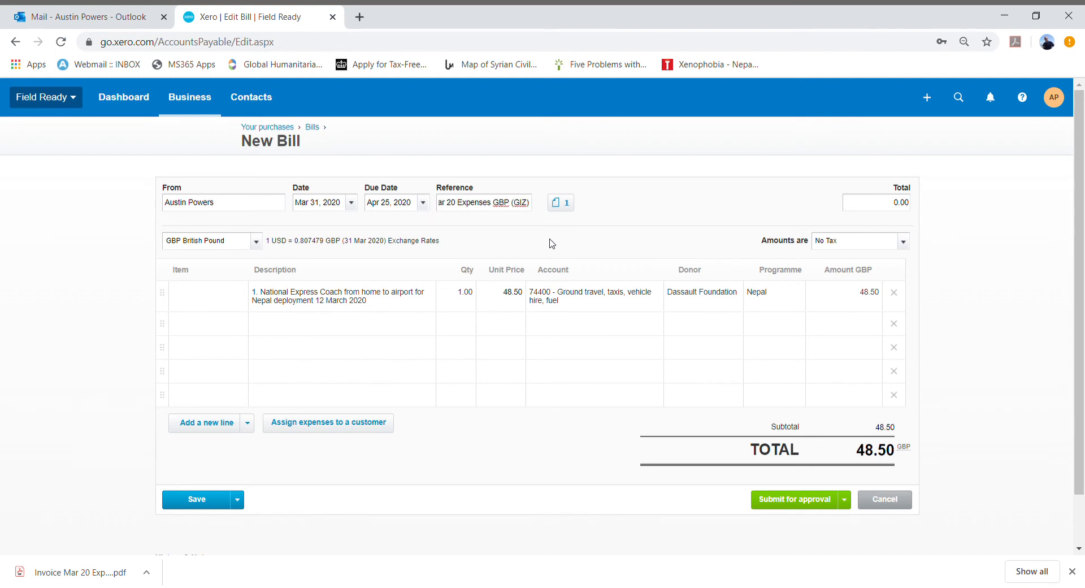
text(HG)
text(C)
- Change the first line's donor to HGC
click(713, 301)
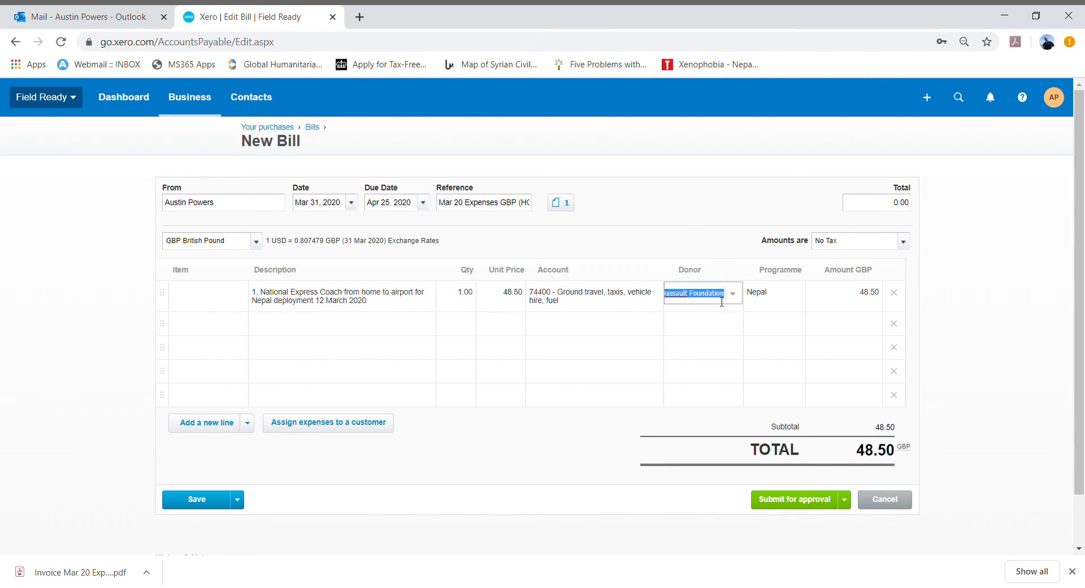
click(733, 296)
scroll(719, 439, down, 3)
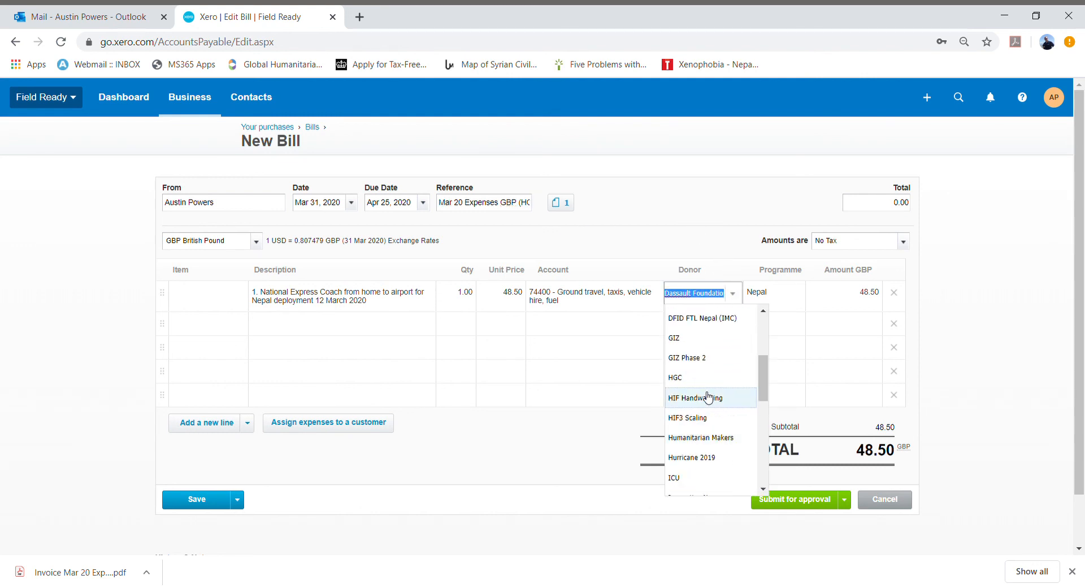
click(710, 396)
- Change the first line's programme to Turkey/Syria
click(779, 295)
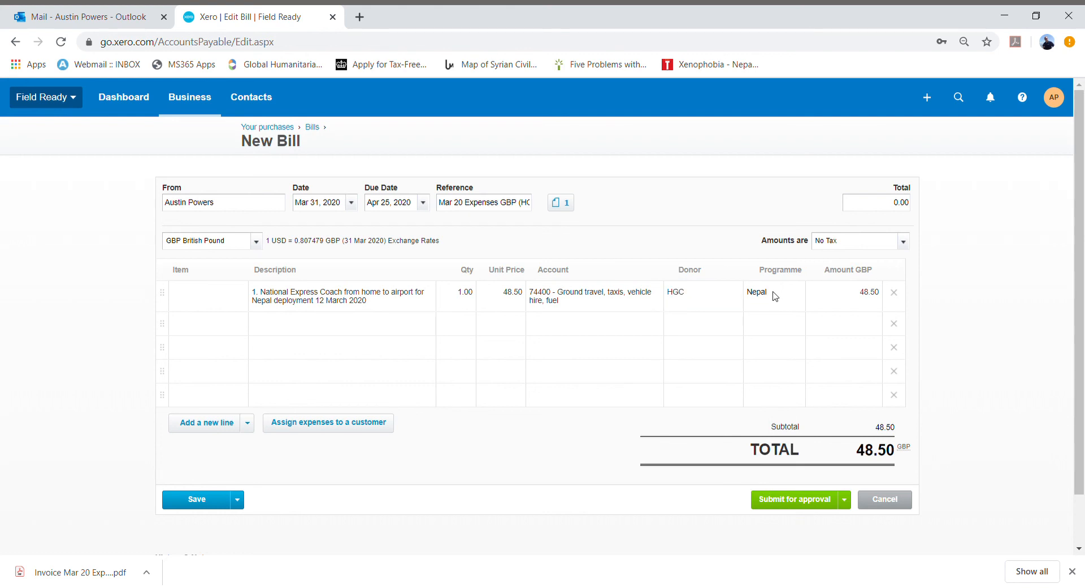
click(802, 298)
scroll(792, 448, down, 3)
scroll(792, 448, down, 10)
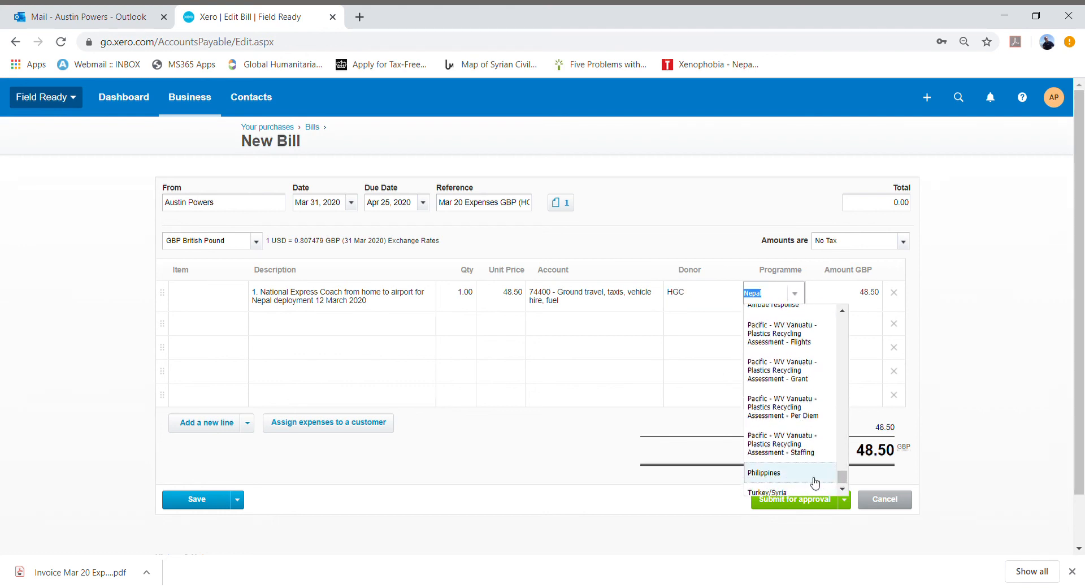
scroll(814, 483, down, 1)
click(787, 435)
click(623, 401)
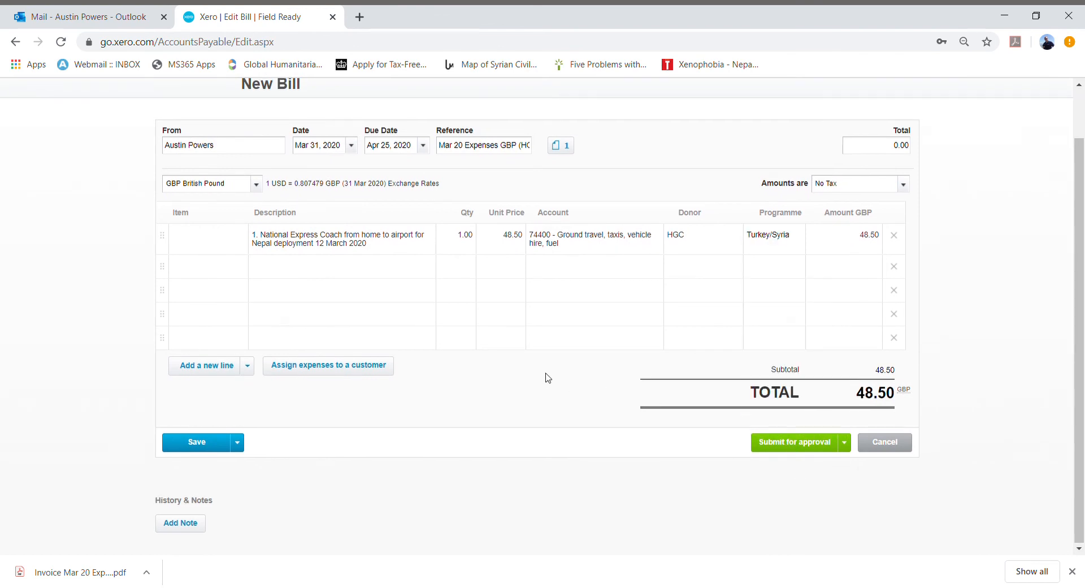
- Change the bill's reference to Mar 20 Expenses USD
scroll(546, 378, up, 1)
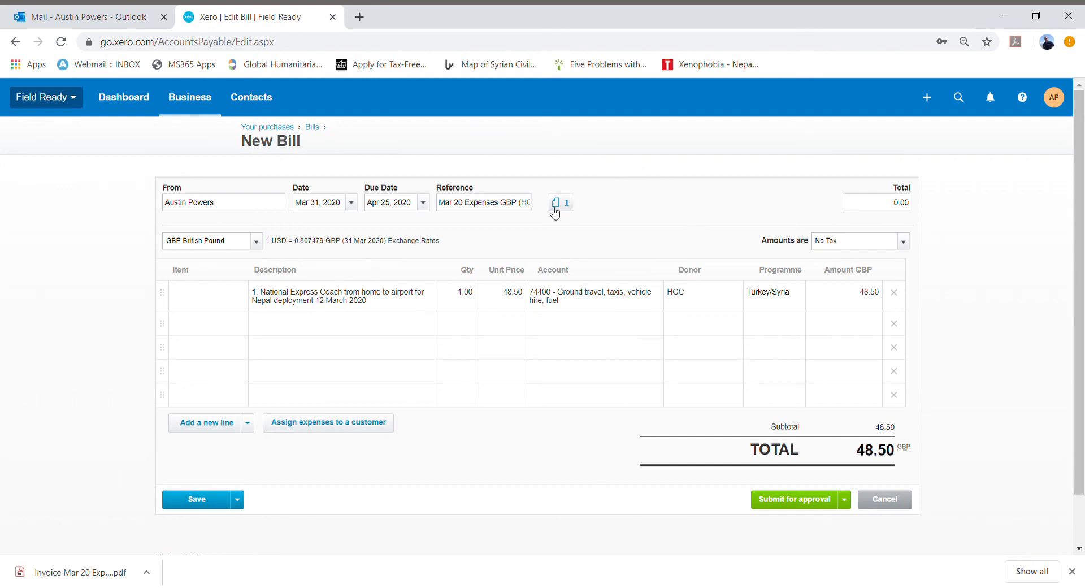
click(519, 206)
drag(524, 204, 557, 205)
key(BackSpace)
text(USD)
- Set the bill's currency to USD United States Dollar
click(259, 242)
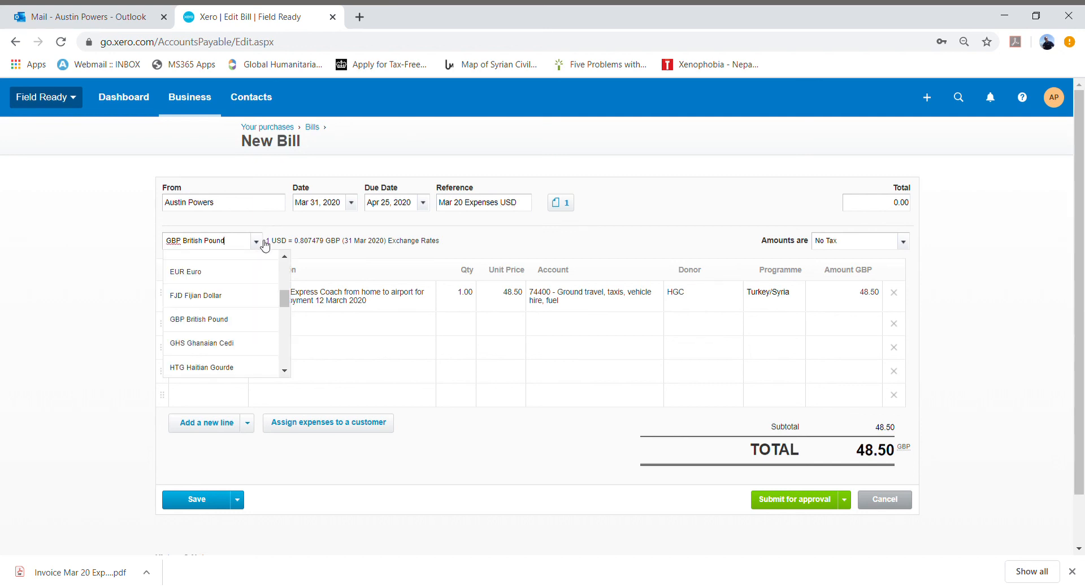
scroll(284, 300, down, 5)
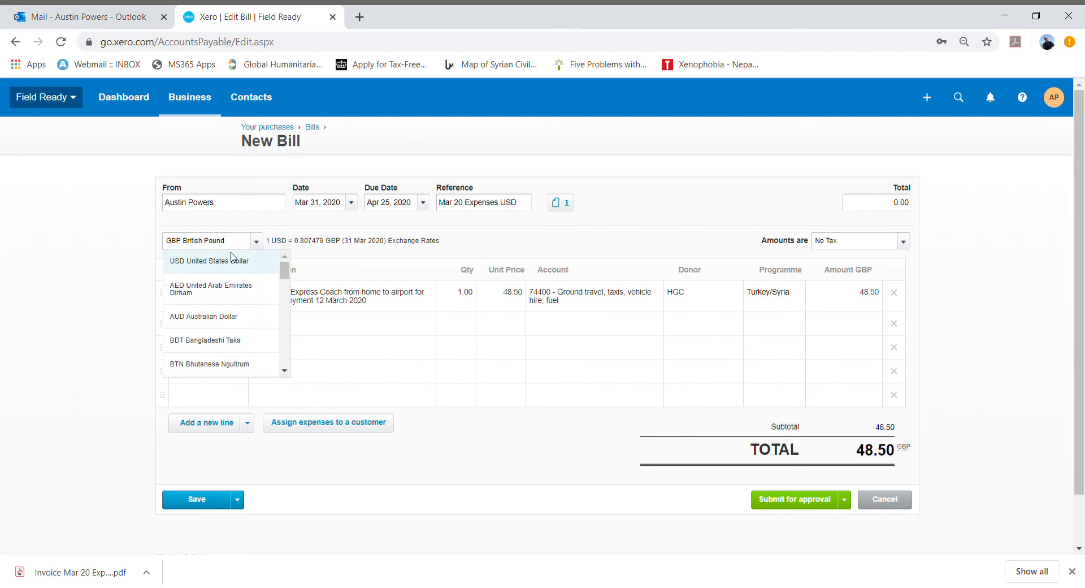
click(266, 261)
click(515, 308)
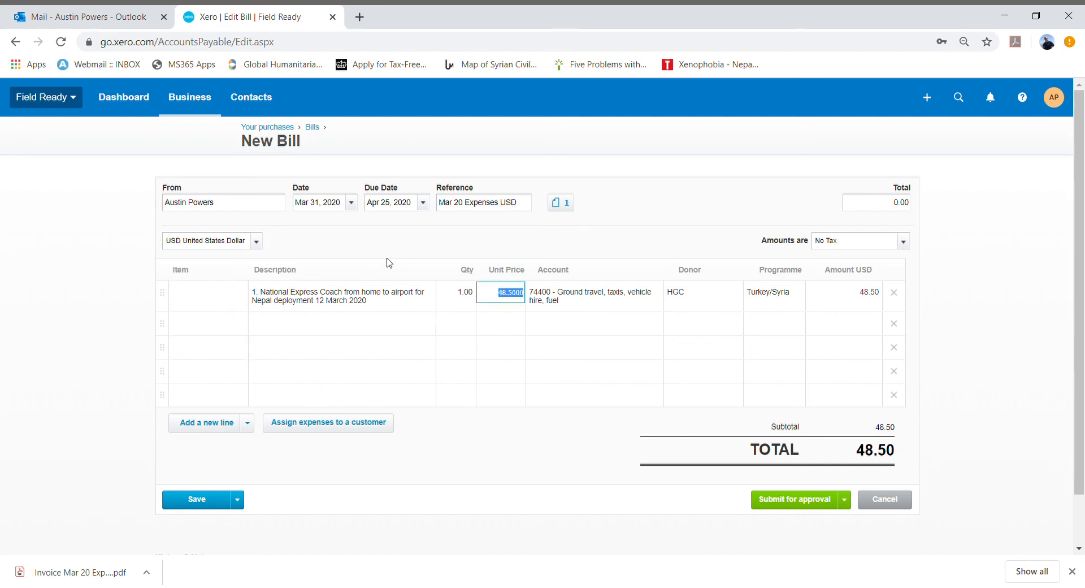
click(397, 289)
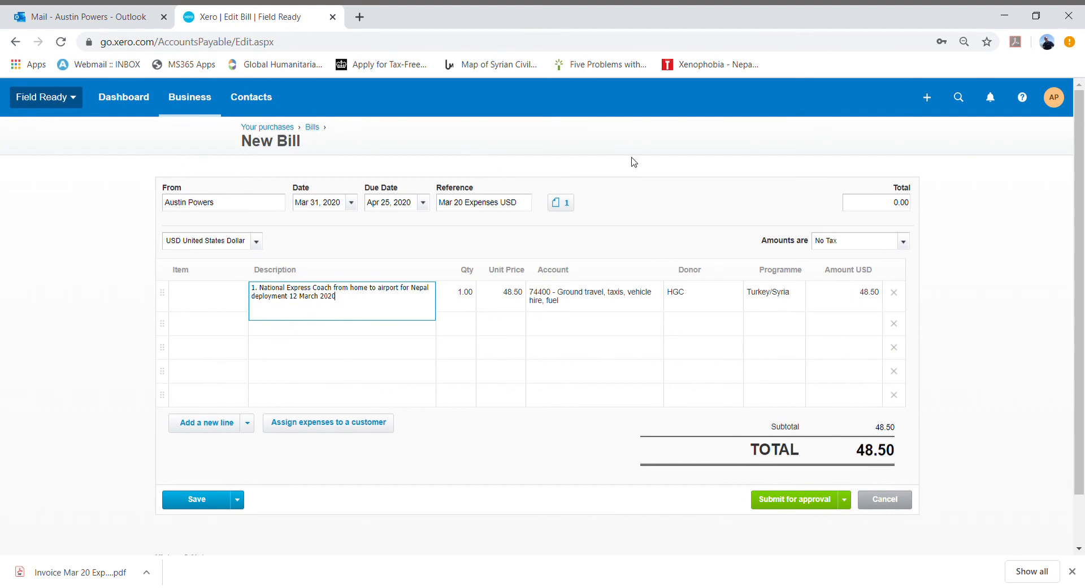
click(627, 306)
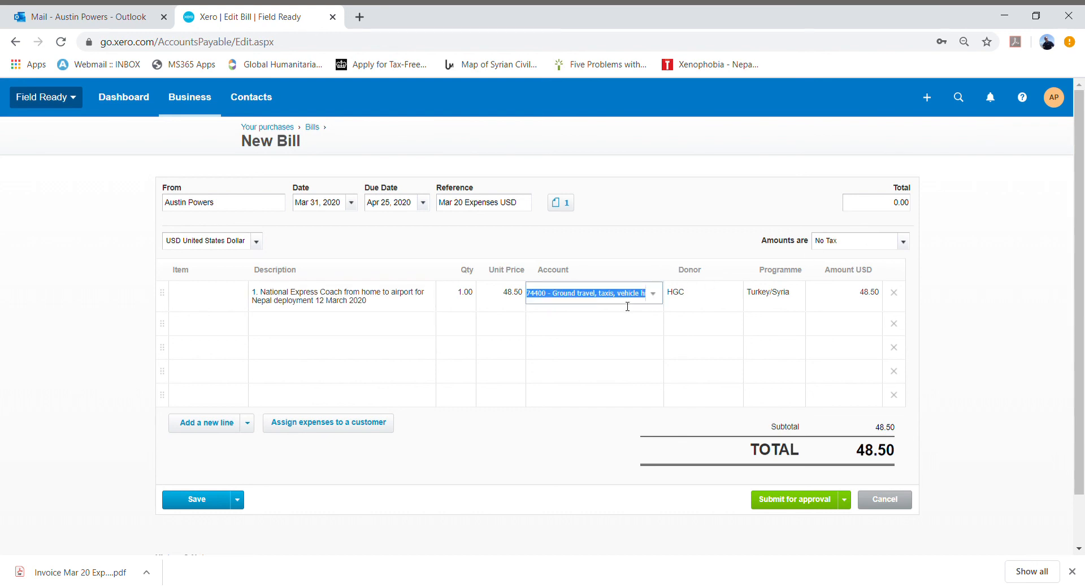
click(705, 300)
click(777, 299)
click(767, 270)
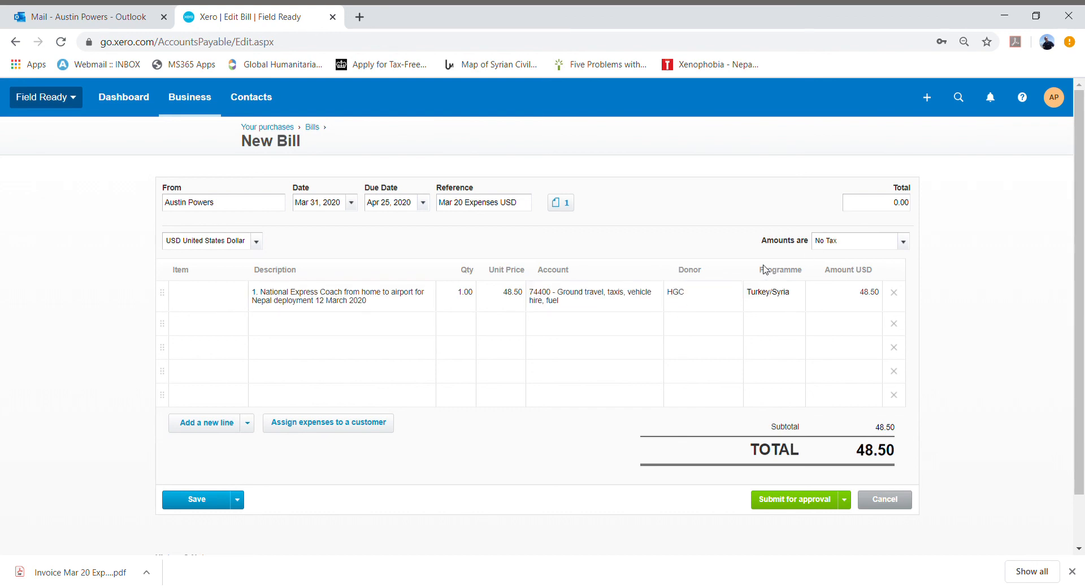